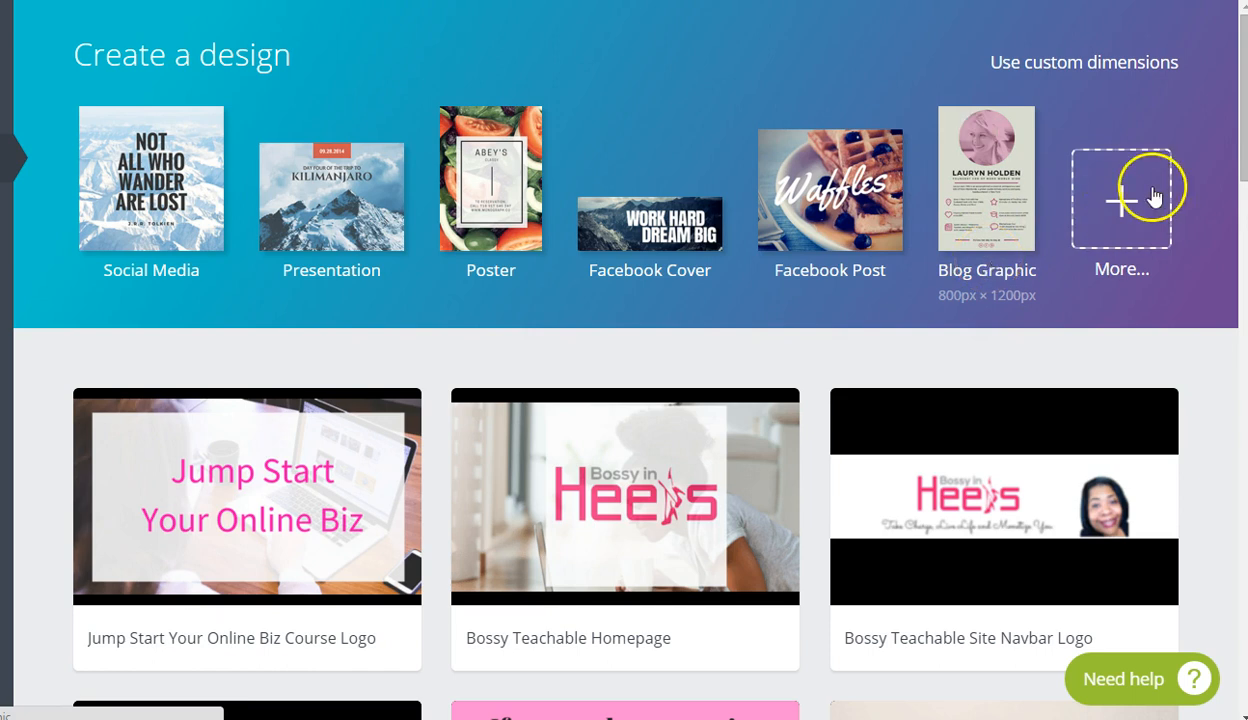
Step: Show all available design types and examine the categories from social media posts through documents, marketing materials and events
click(1117, 200)
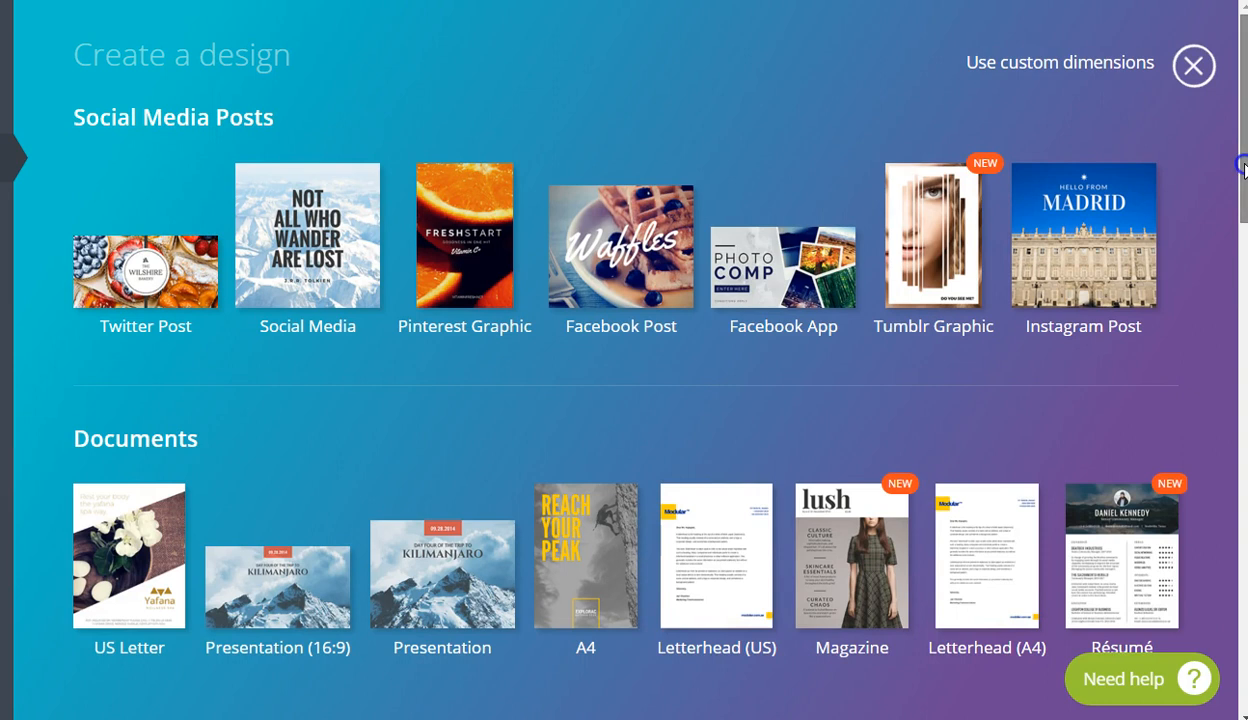
drag(1245, 170, 1243, 172)
scroll(1243, 172, down, 2)
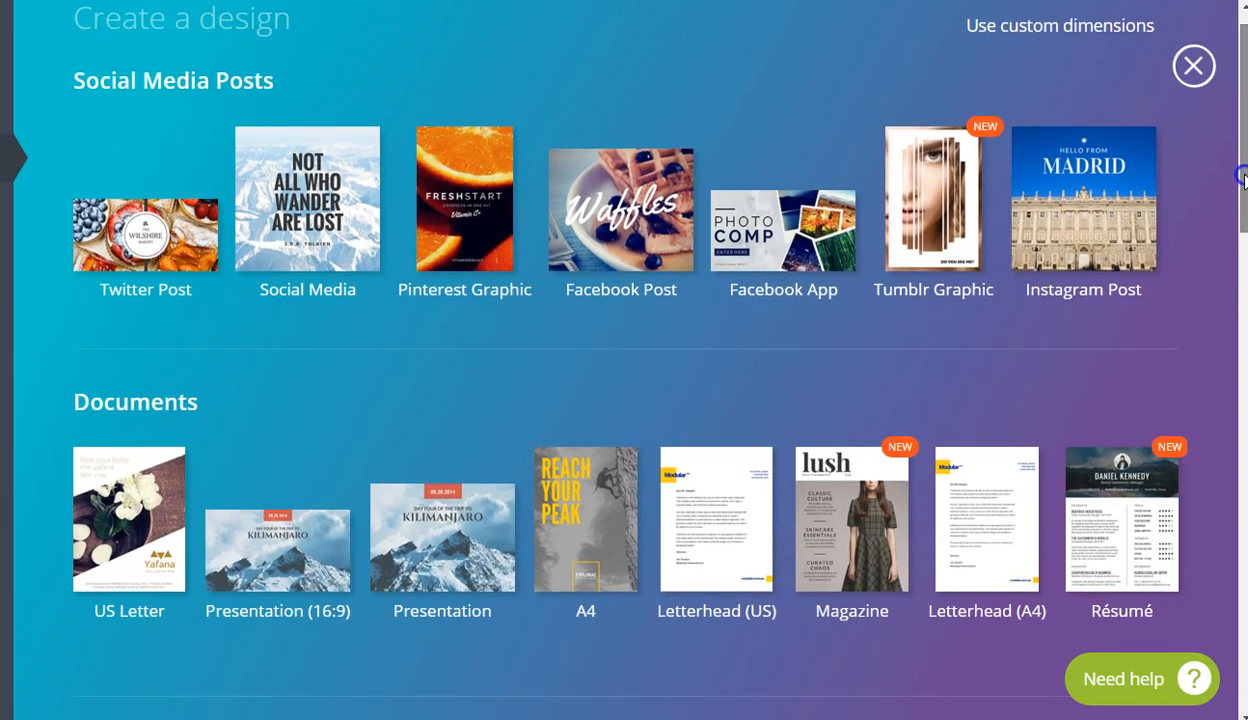
scroll(1243, 176, down, 5)
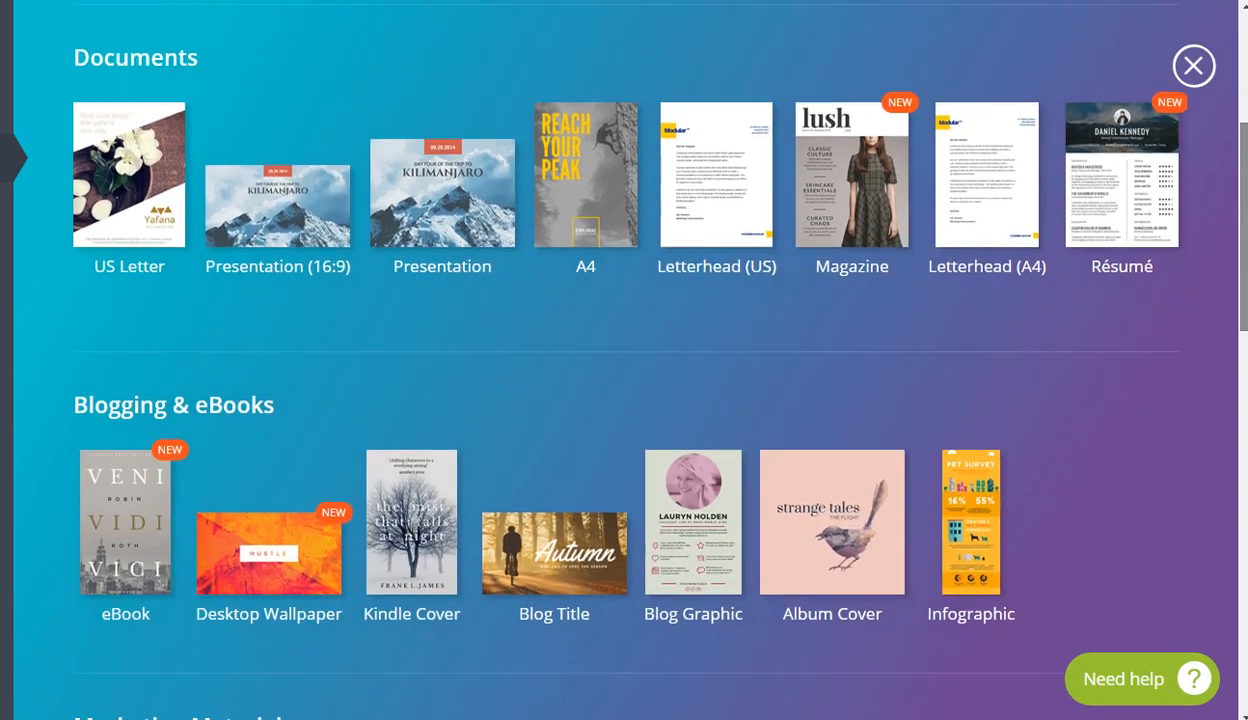
scroll(624, 360, down, 5)
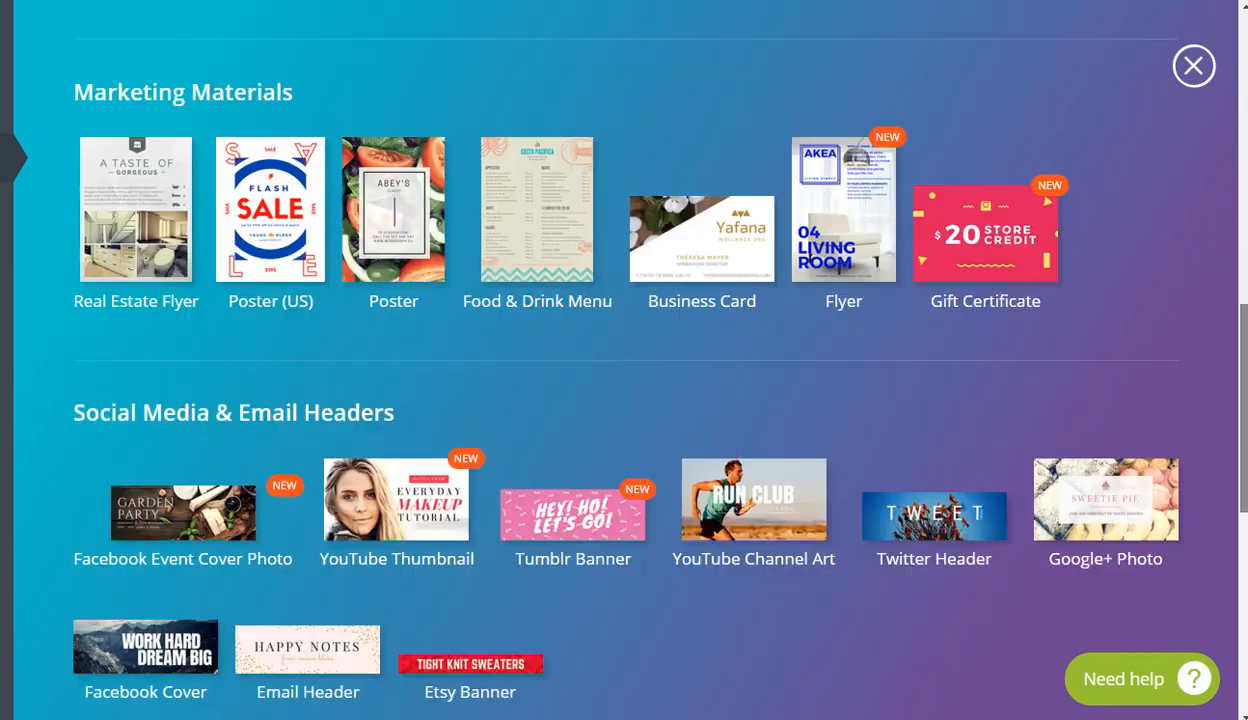
scroll(643, 347, down, 4)
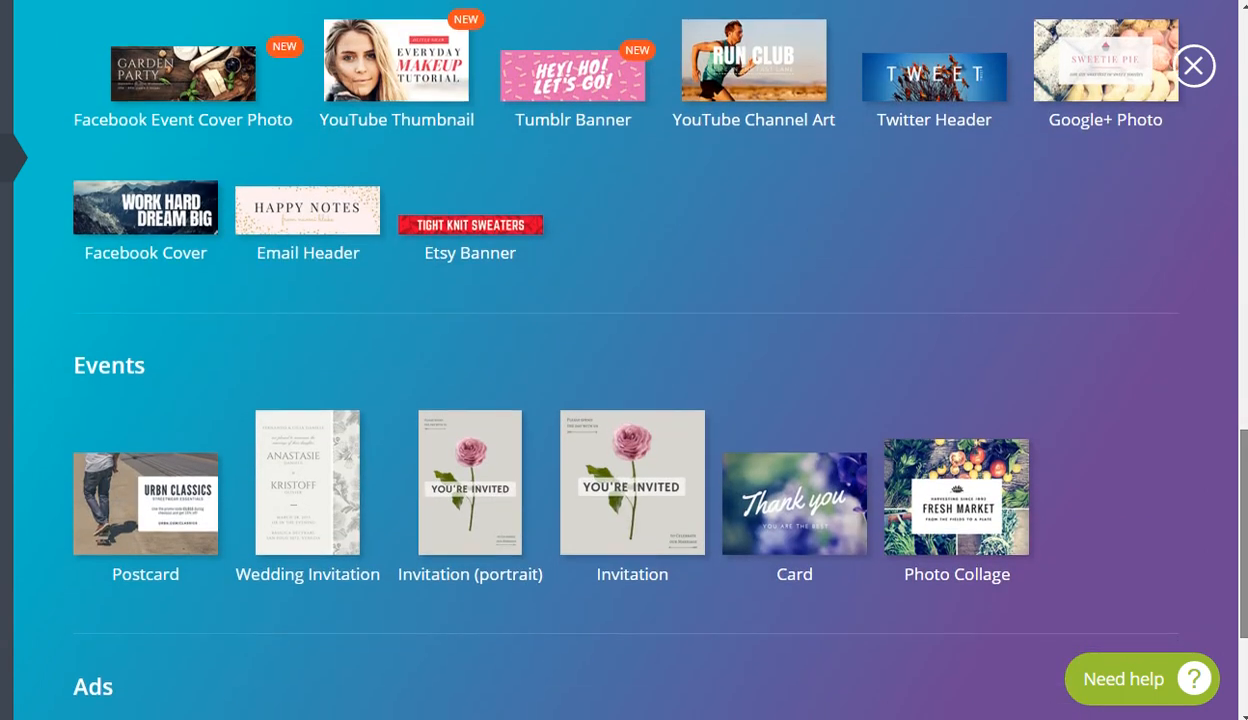
scroll(643, 347, down, 2)
scroll(1236, 342, up, 9)
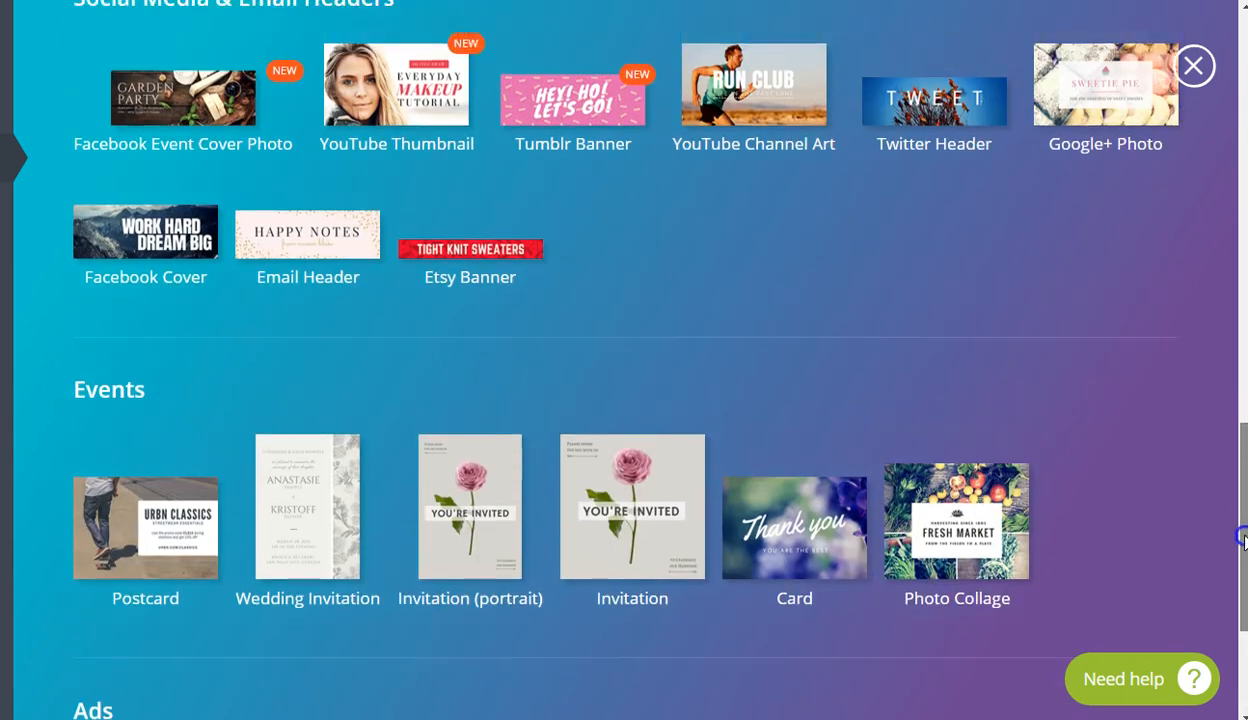
scroll(1236, 342, up, 6)
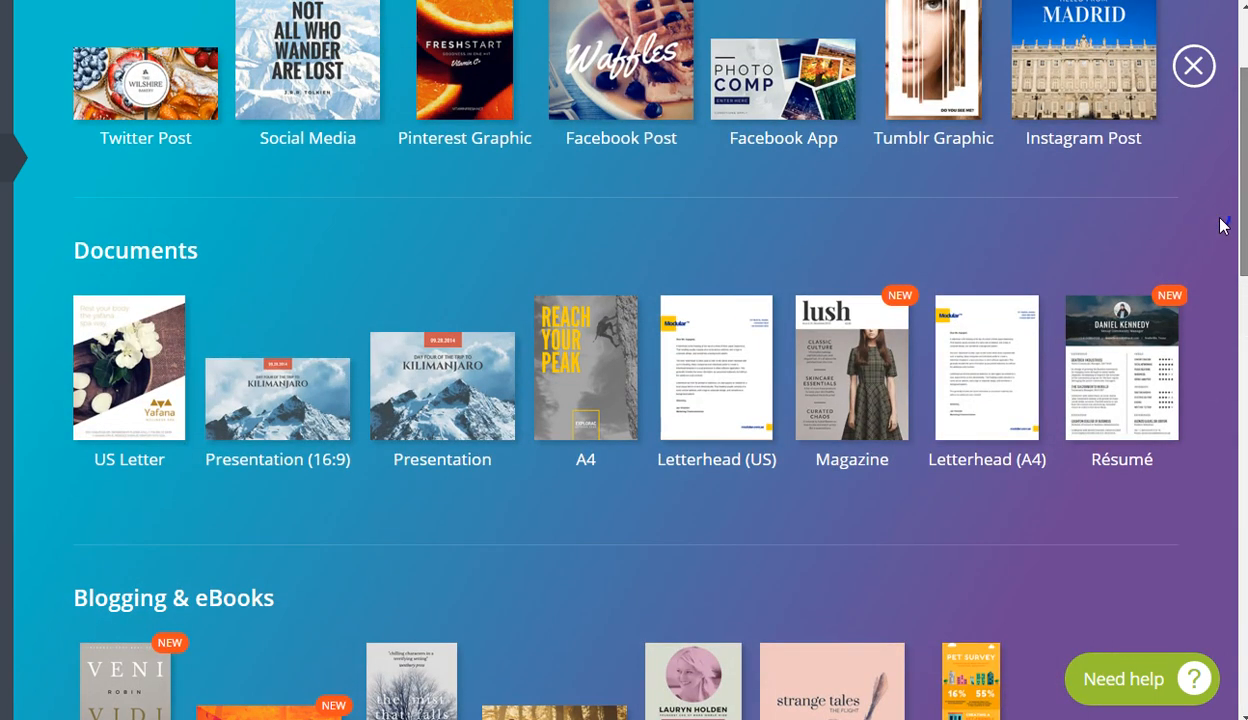
scroll(1226, 145, up, 2)
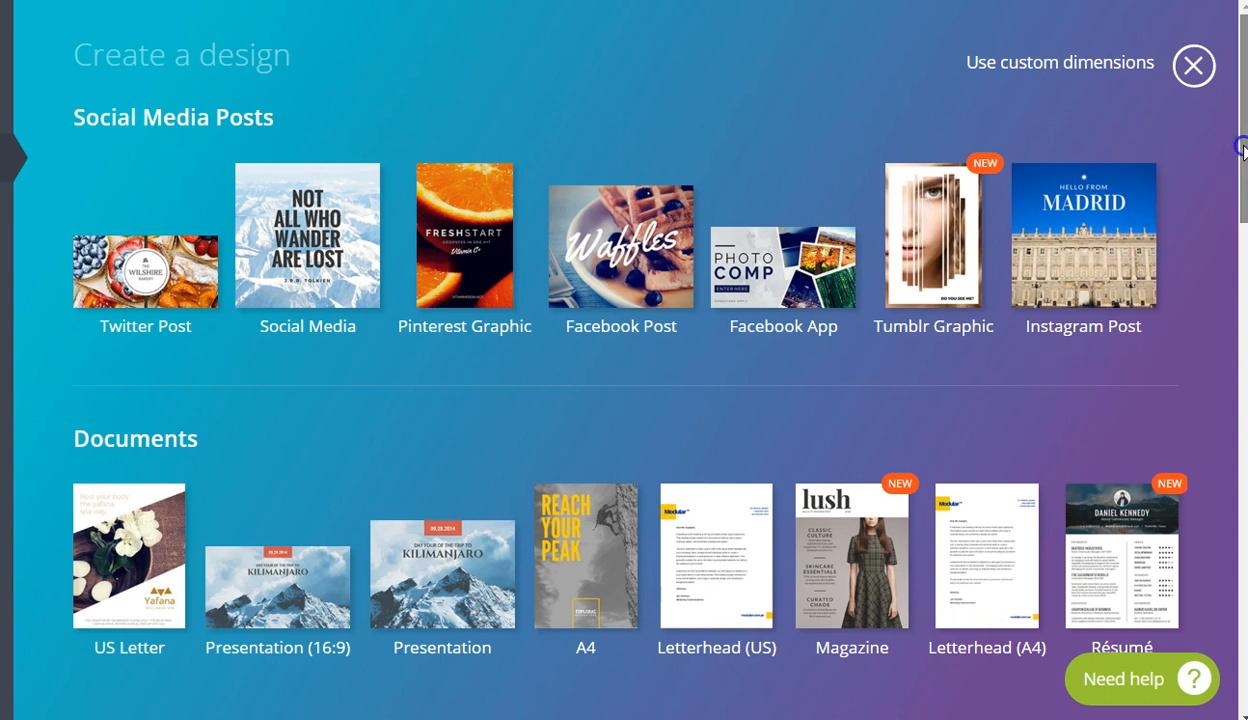
Step: Choose the Social Media design type to create a blank design and dismiss the Facebook notification
scroll(1210, 142, down, 3)
scroll(643, 351, down, 2)
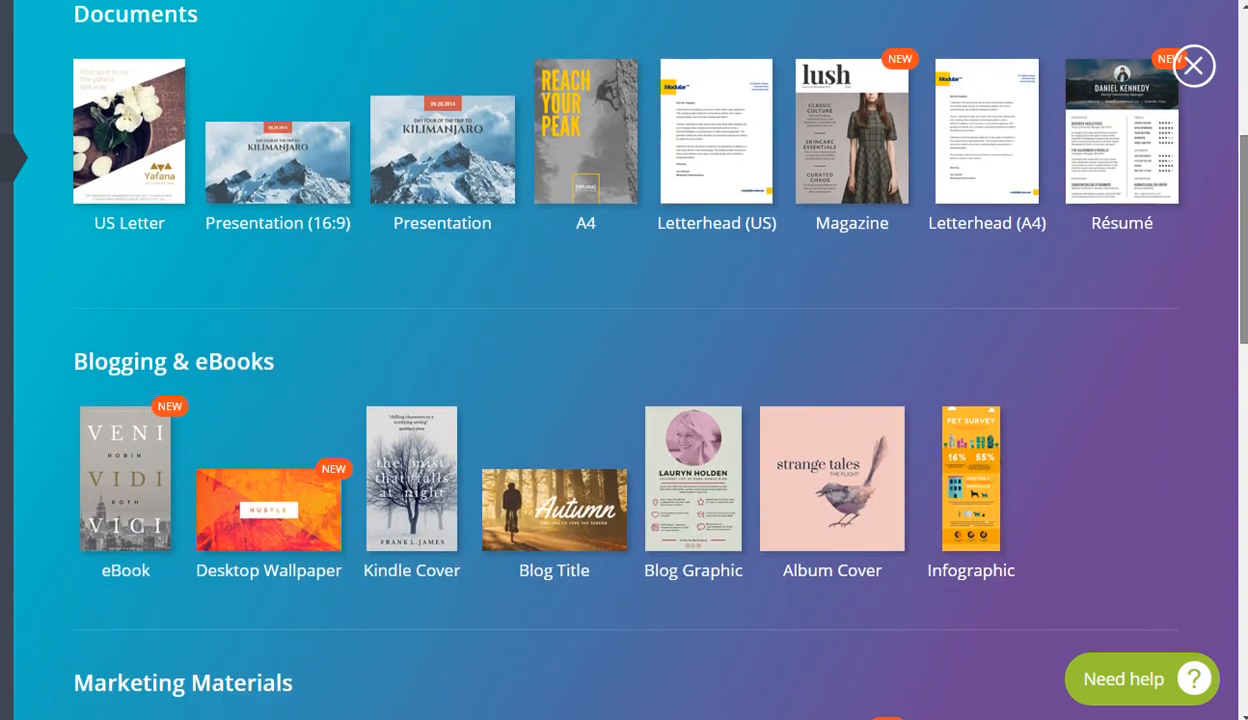
scroll(643, 360, down, 2)
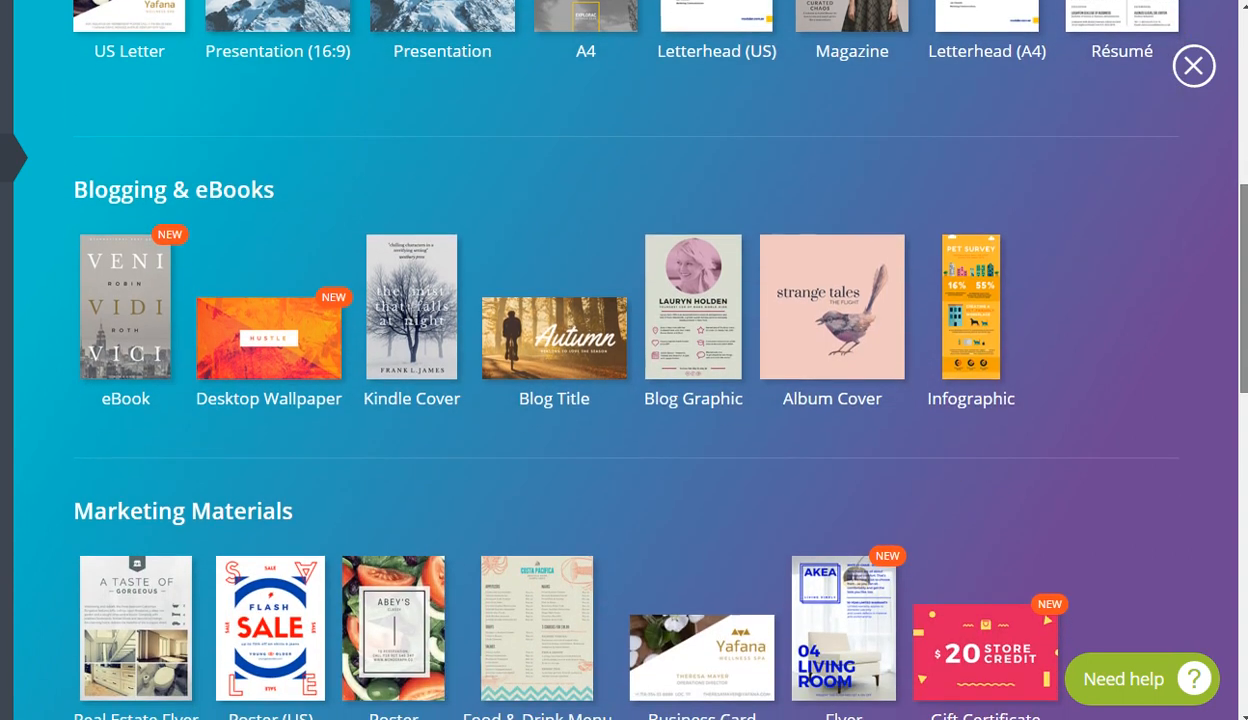
scroll(643, 360, down, 5)
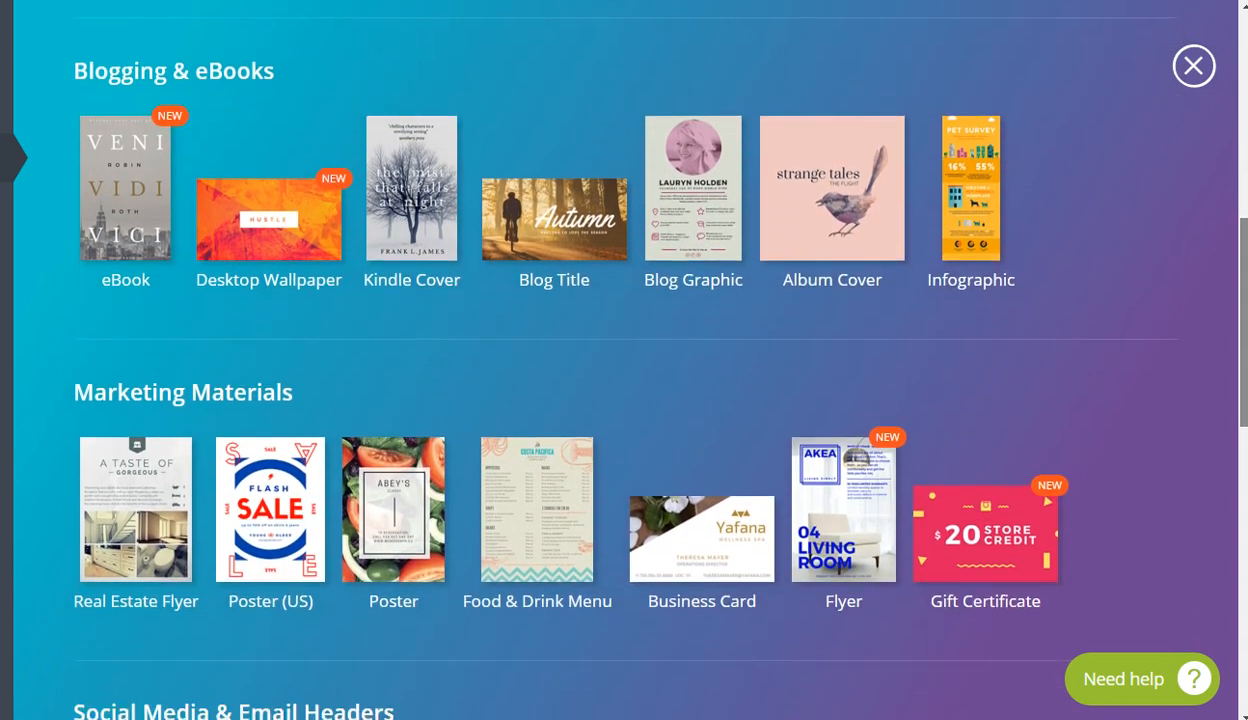
scroll(643, 360, down, 2)
scroll(643, 360, up, 3)
scroll(1217, 159, up, 6)
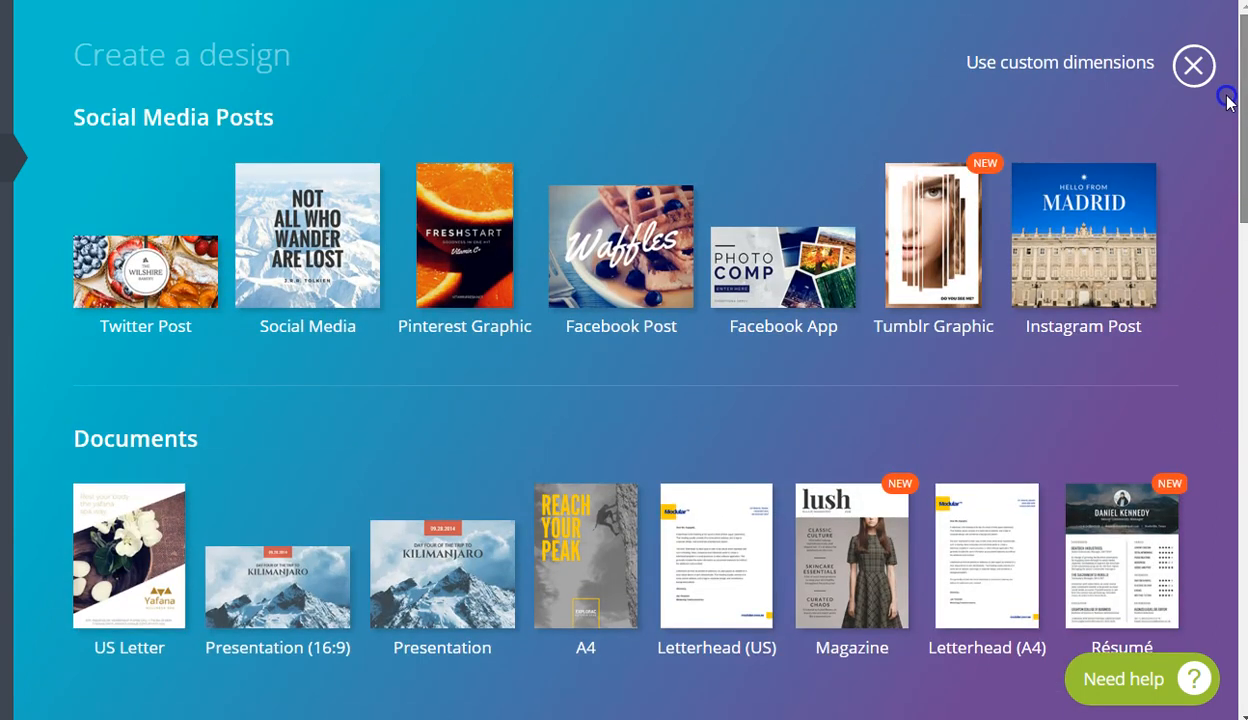
click(336, 232)
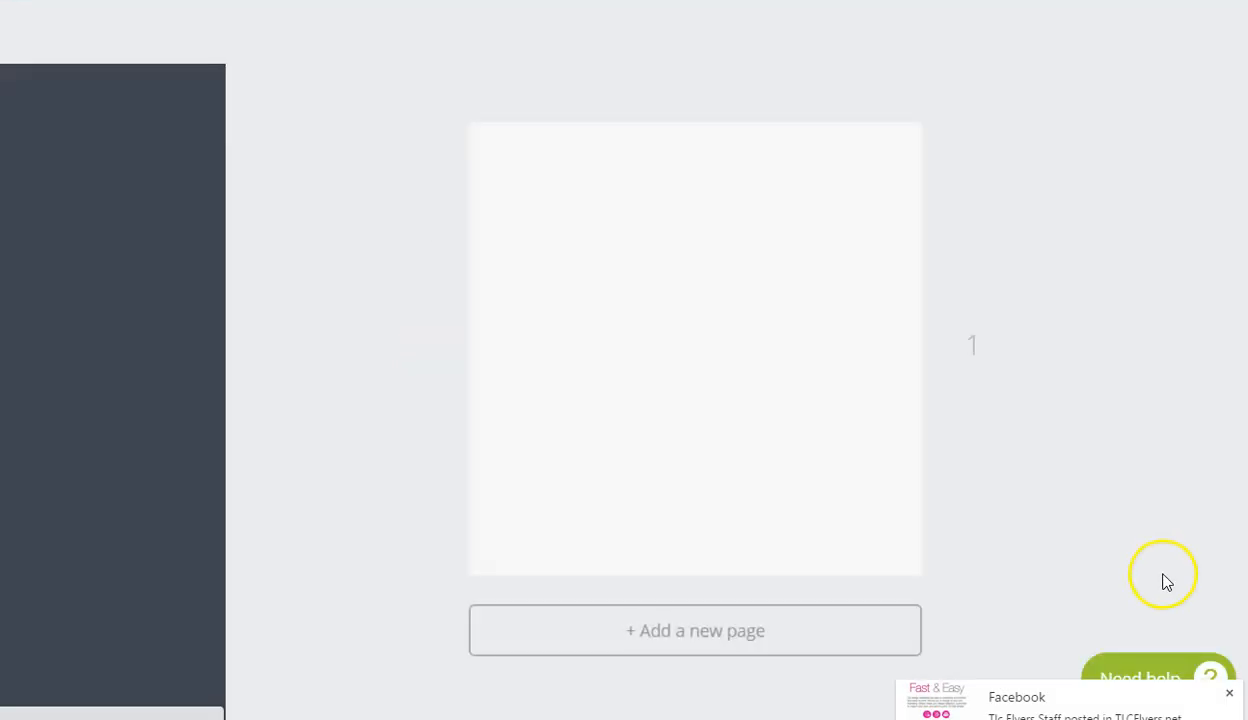
click(1232, 698)
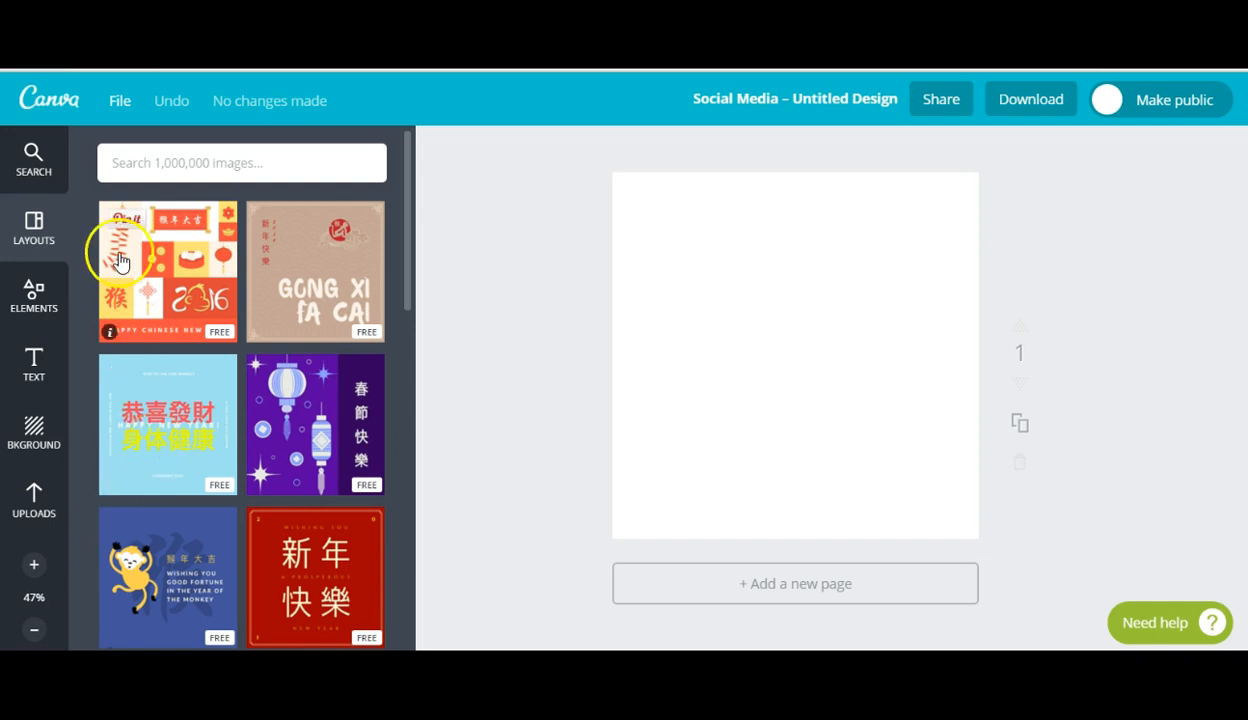
Step: Look through the layouts, elements, text options and background images offered for the design
scroll(405, 265, down, 5)
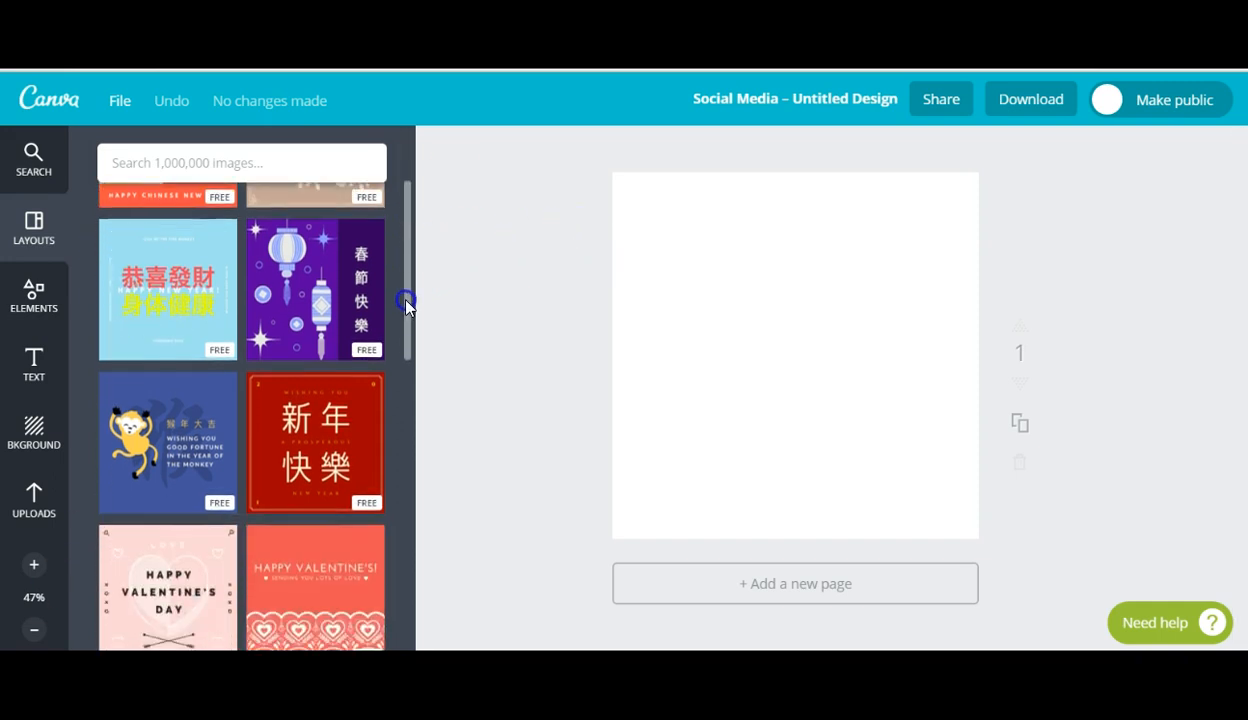
drag(438, 387, 467, 458)
click(30, 300)
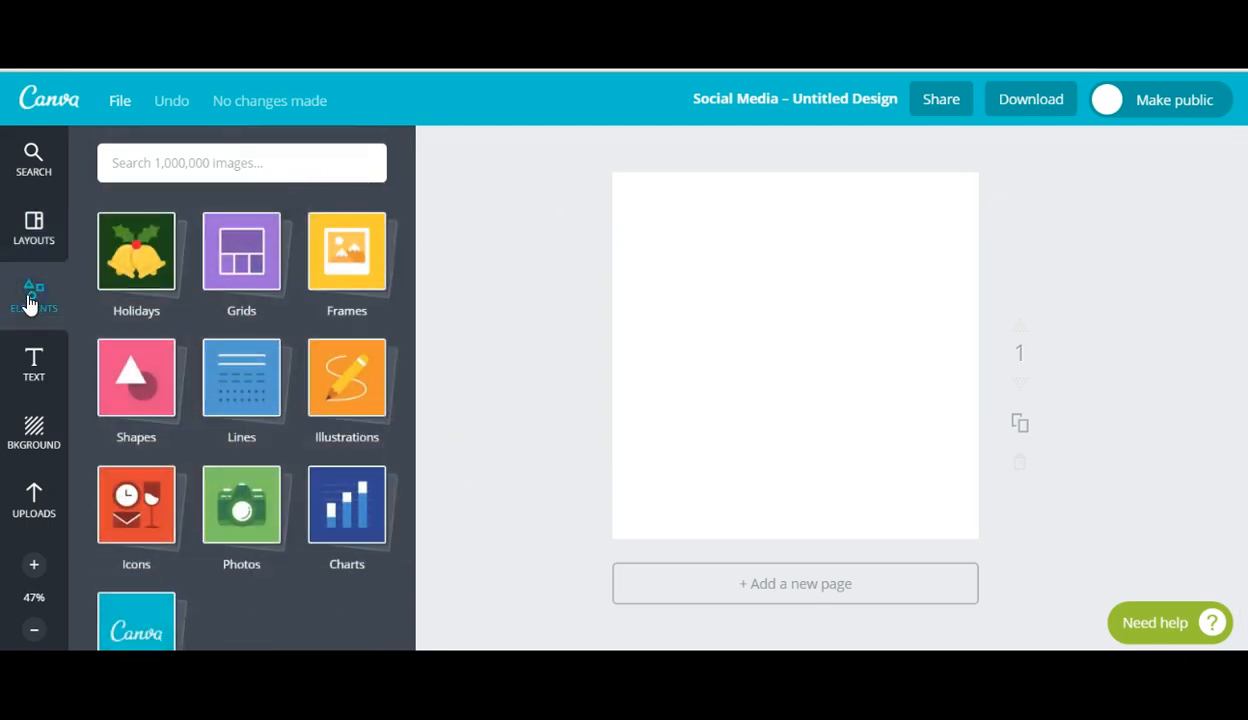
click(38, 358)
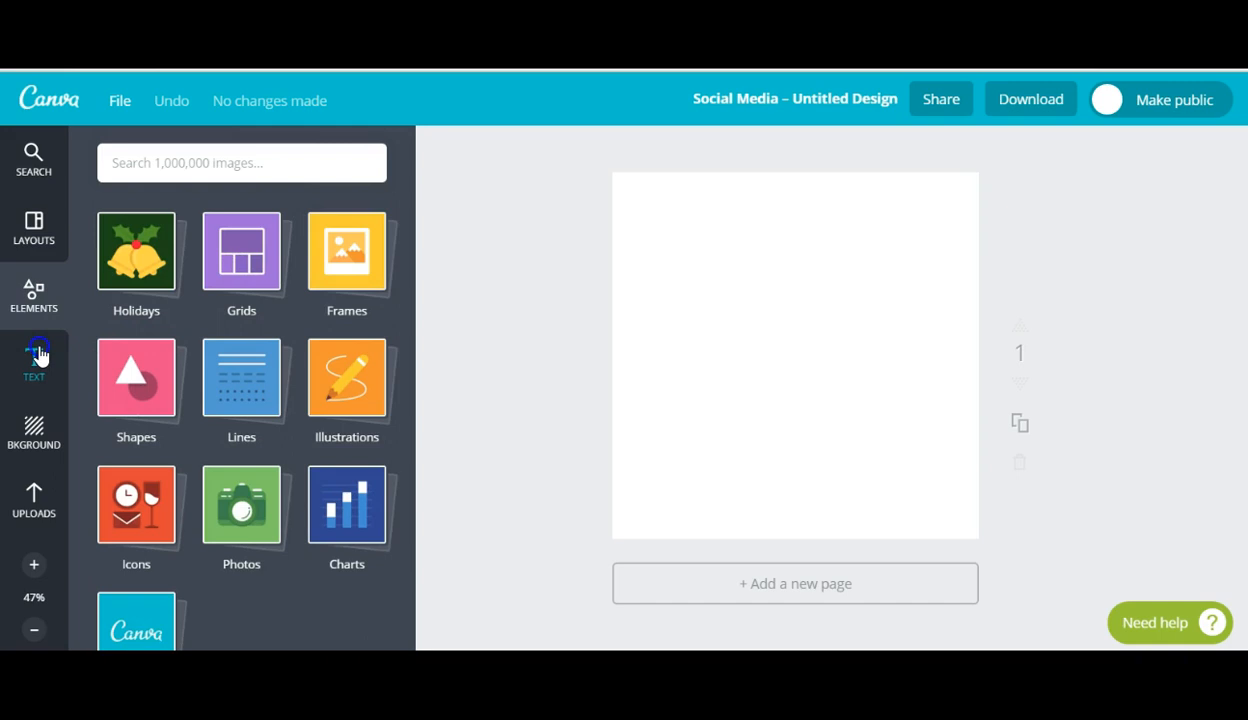
click(32, 440)
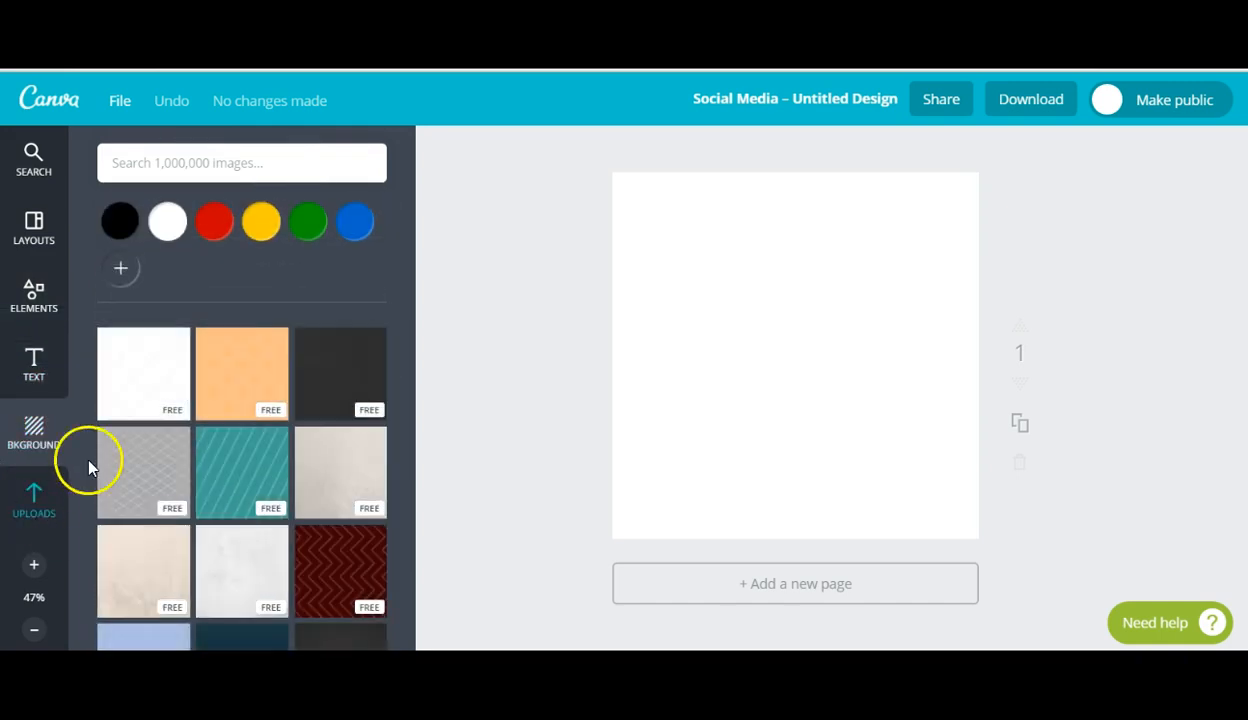
drag(407, 335, 408, 583)
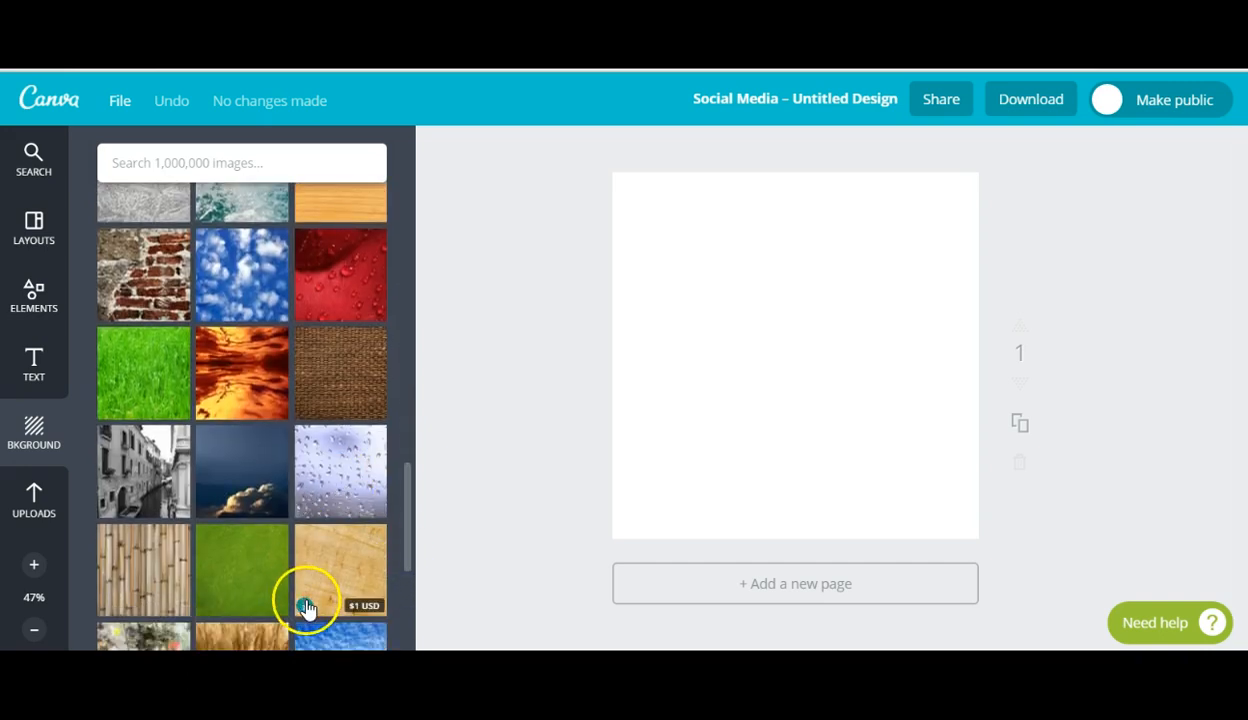
drag(408, 521, 398, 592)
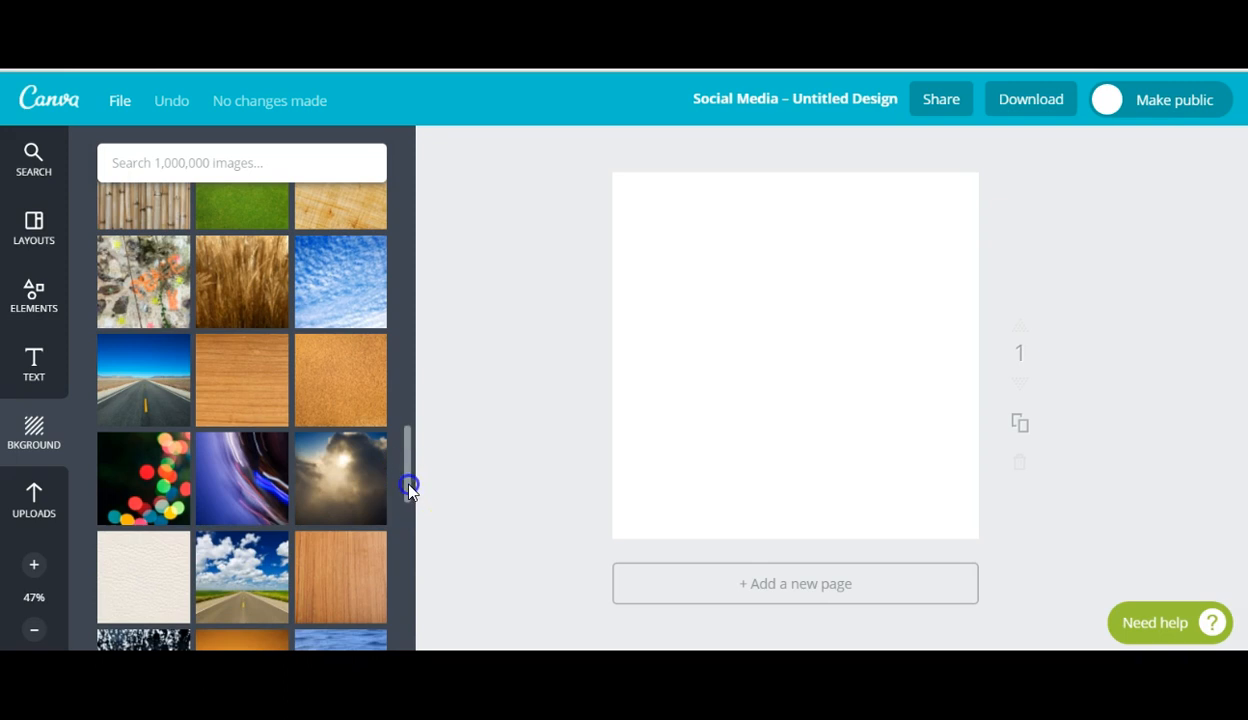
drag(408, 487, 413, 222)
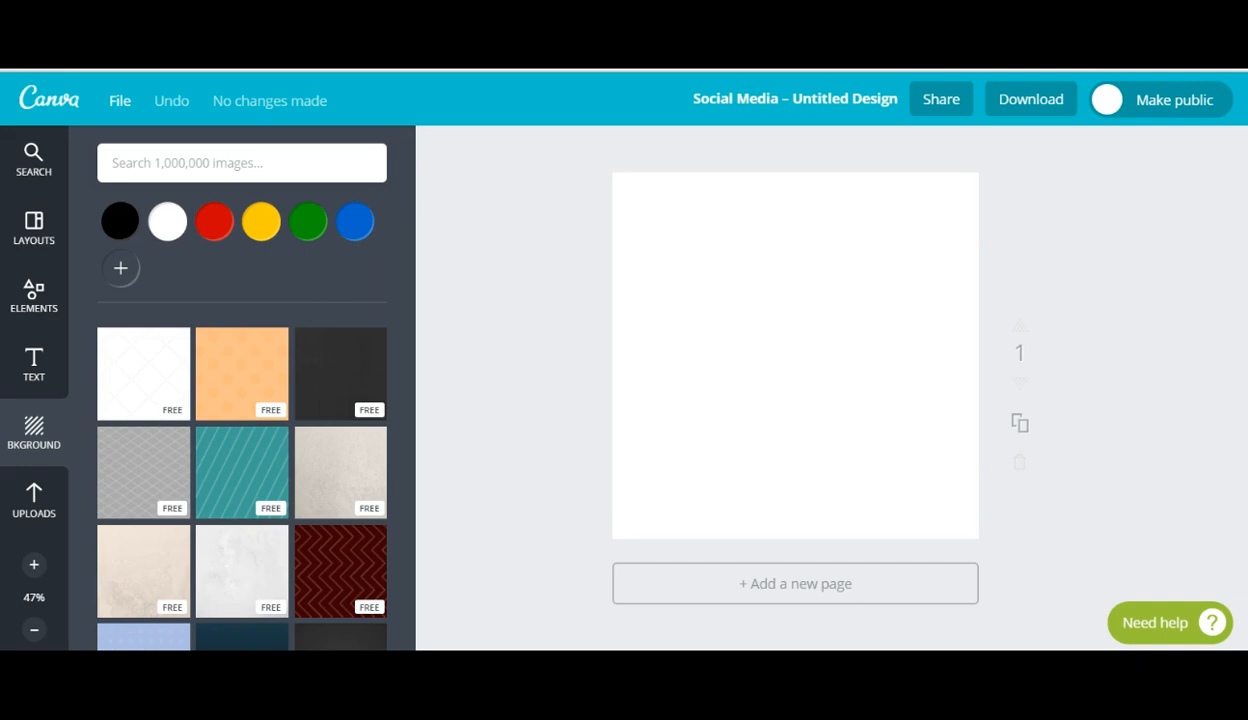
Step: Upload the downloaded coffee and laptop JPG to the image uploads and place it on the blank page
click(31, 520)
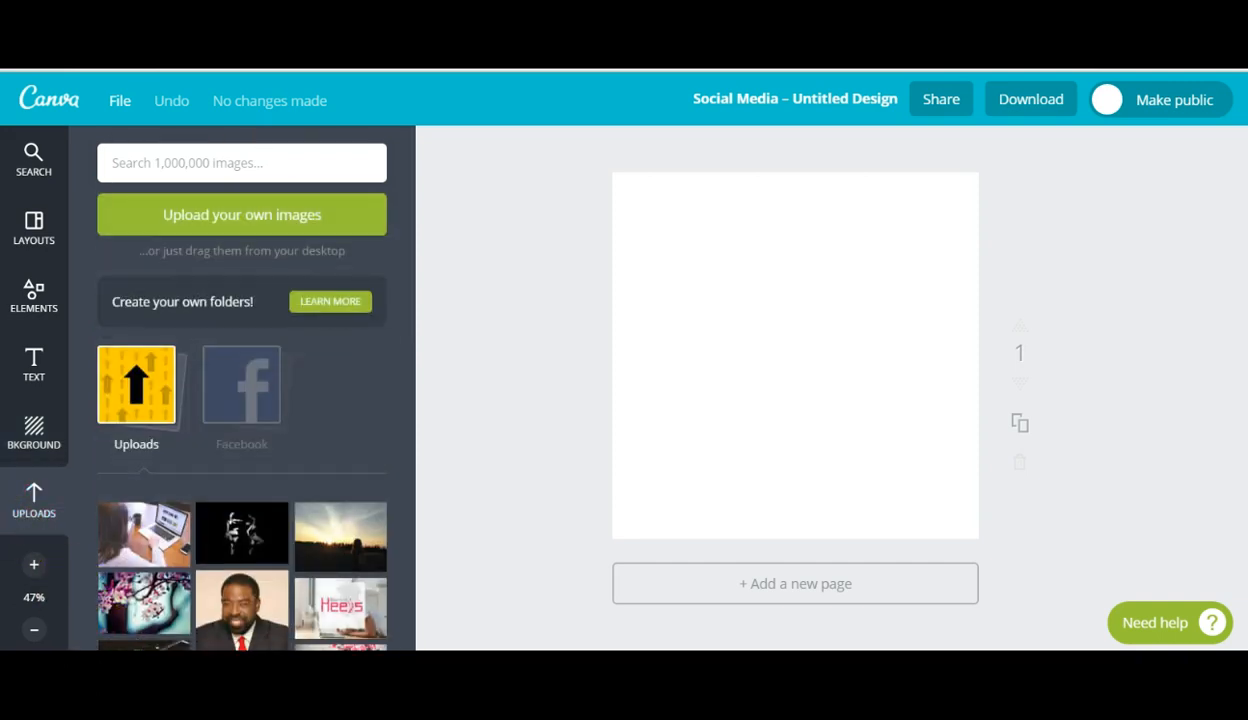
click(192, 226)
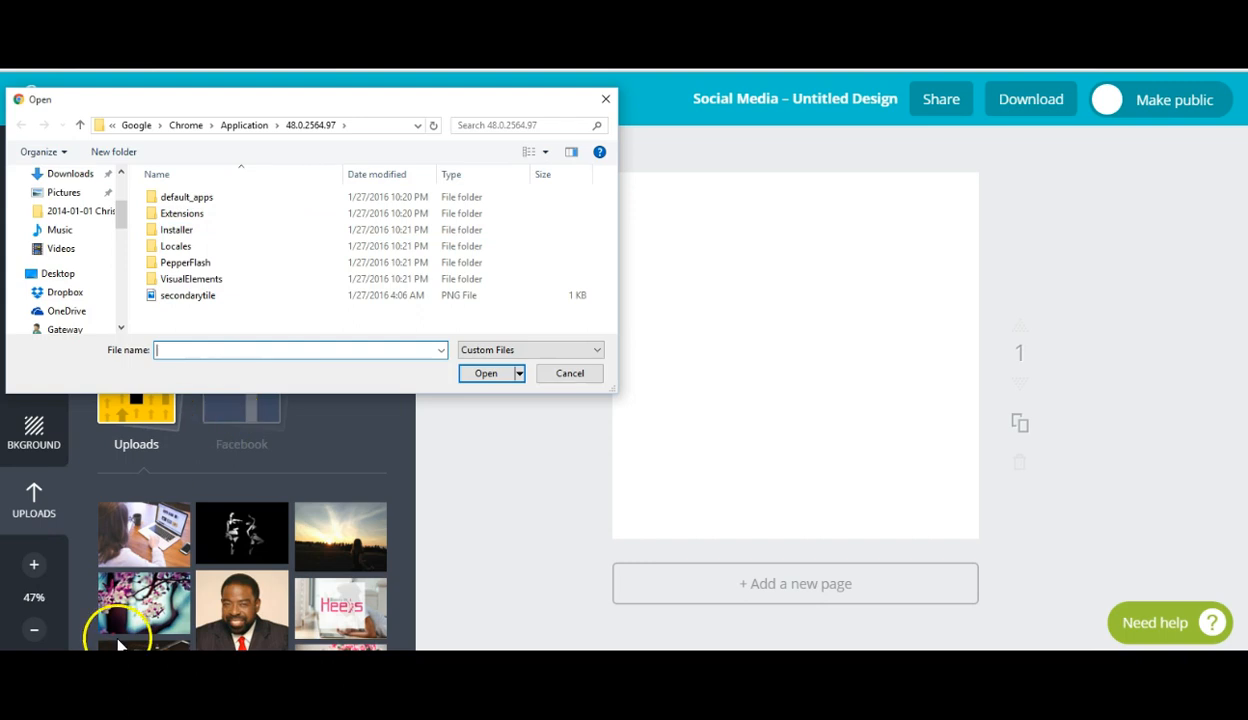
click(572, 380)
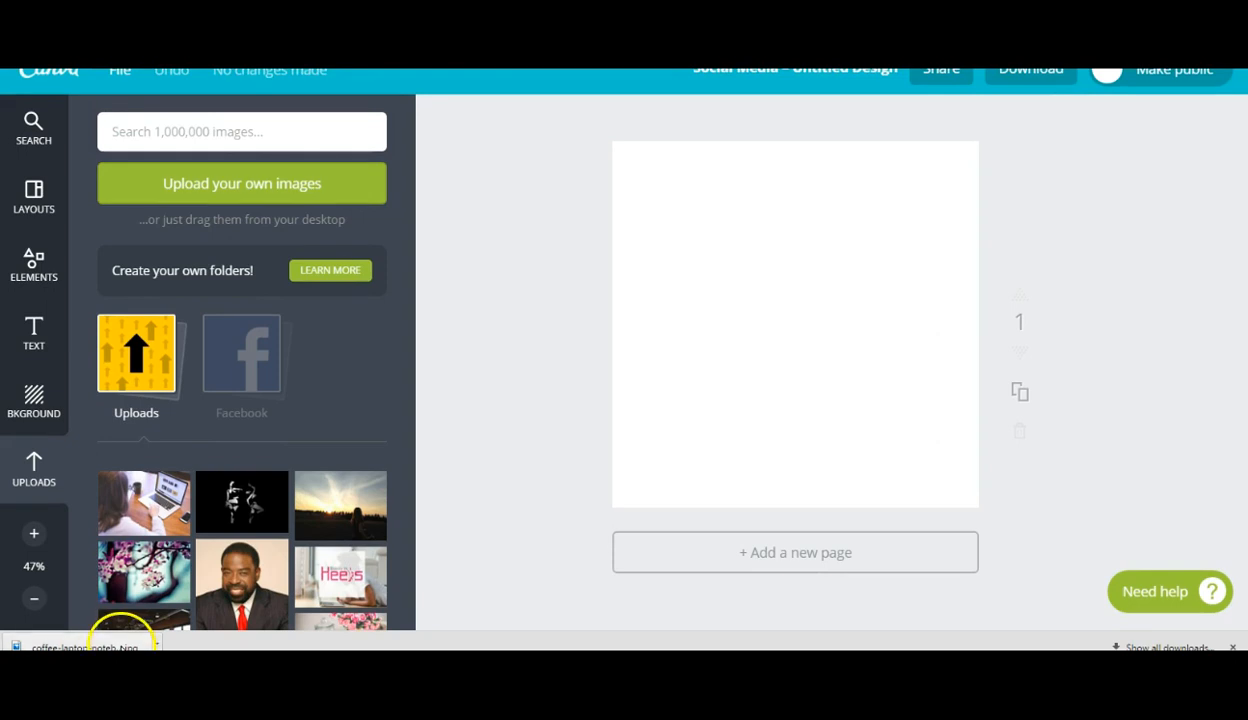
drag(122, 647, 248, 174)
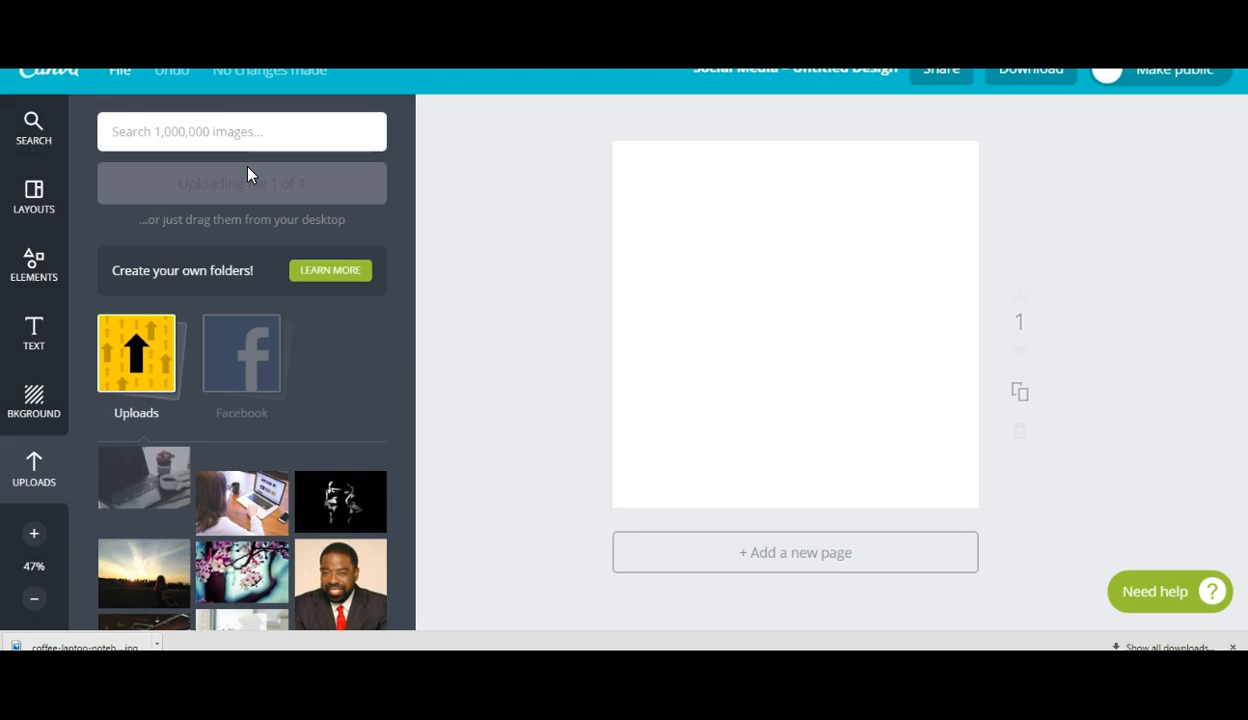
click(145, 507)
drag(145, 507, 833, 332)
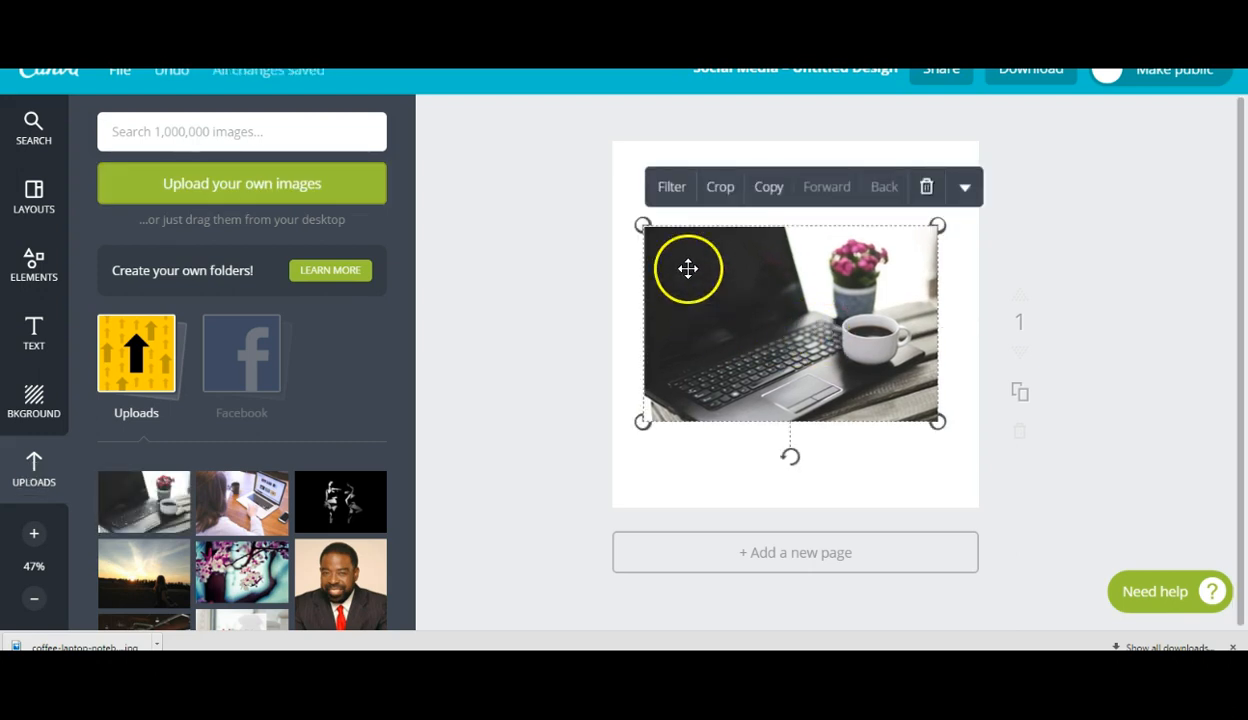
Step: Enlarge the laptop photo so it spans the full width of the page, and deselect it
drag(643, 225, 600, 233)
drag(939, 423, 986, 447)
click(494, 480)
click(651, 413)
drag(617, 447, 602, 447)
click(515, 463)
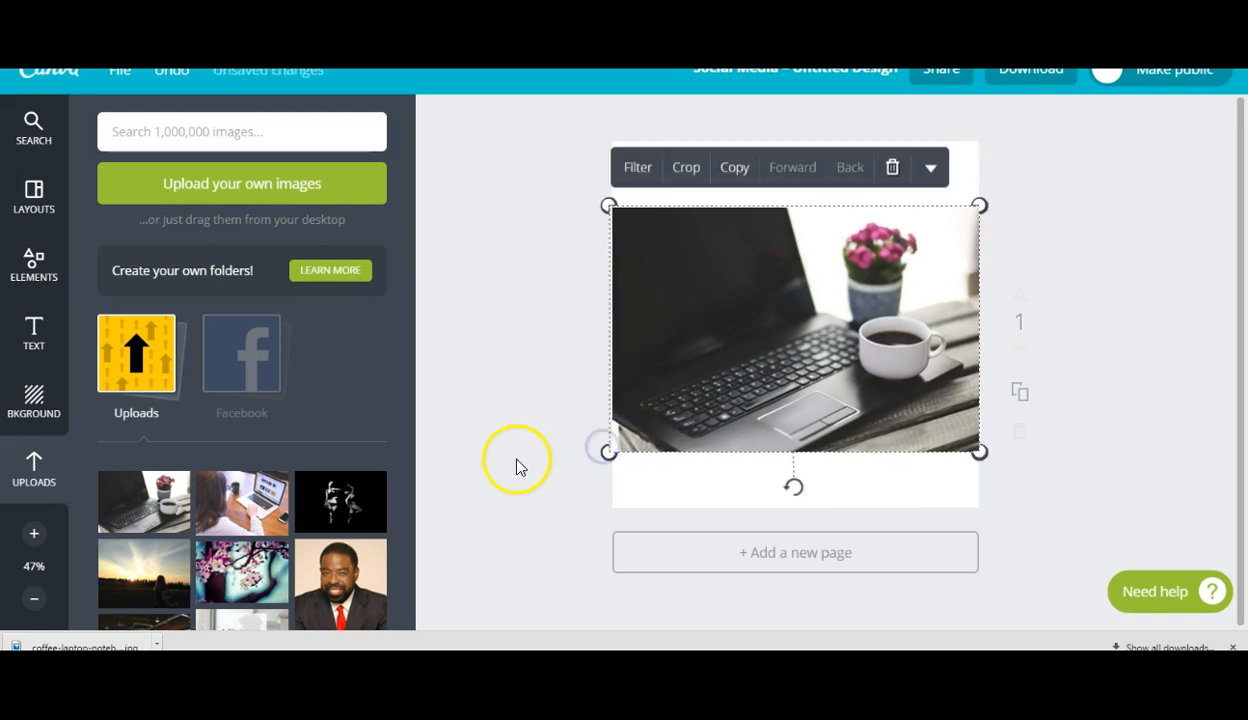
click(773, 352)
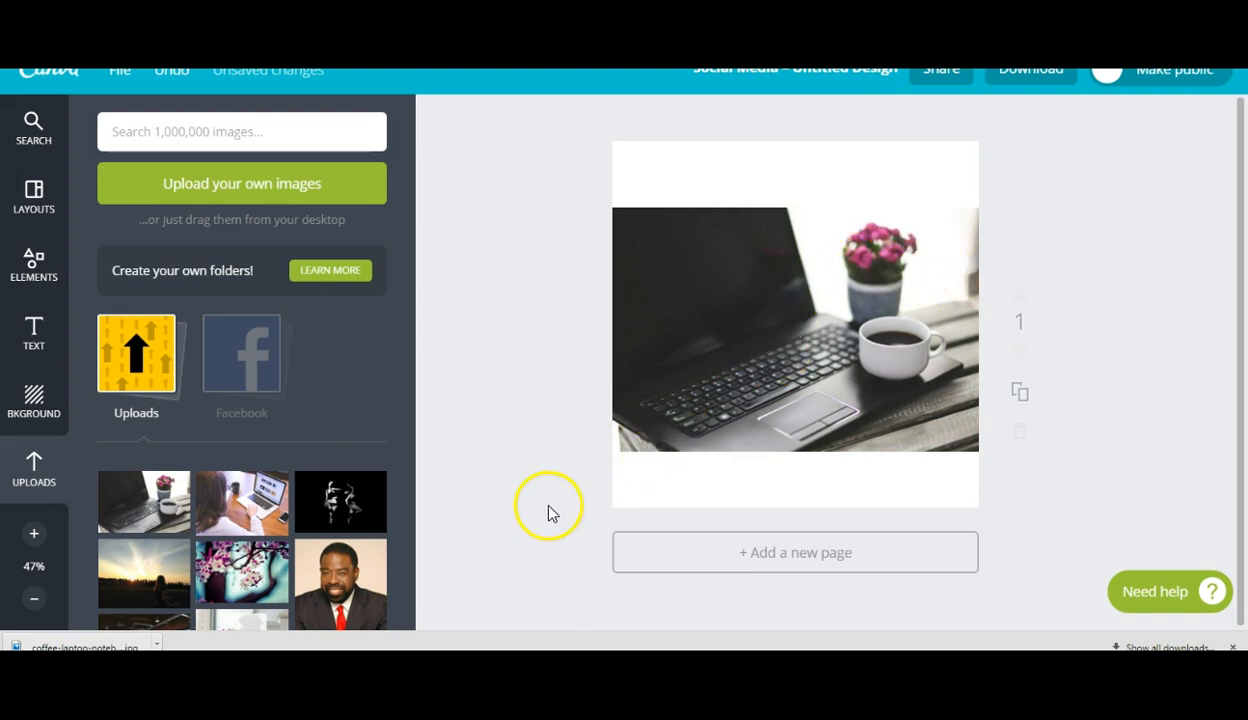
Step: Set the page background to a custom pink with color code ee3b98
click(16, 415)
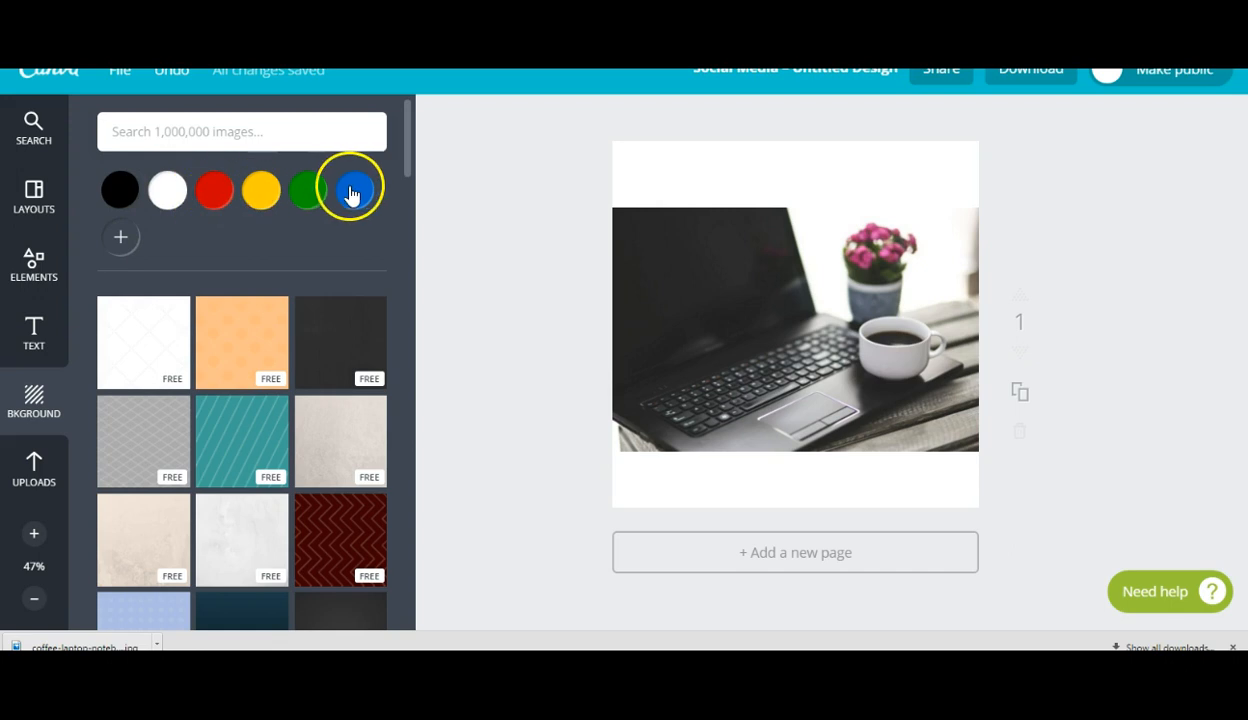
click(126, 246)
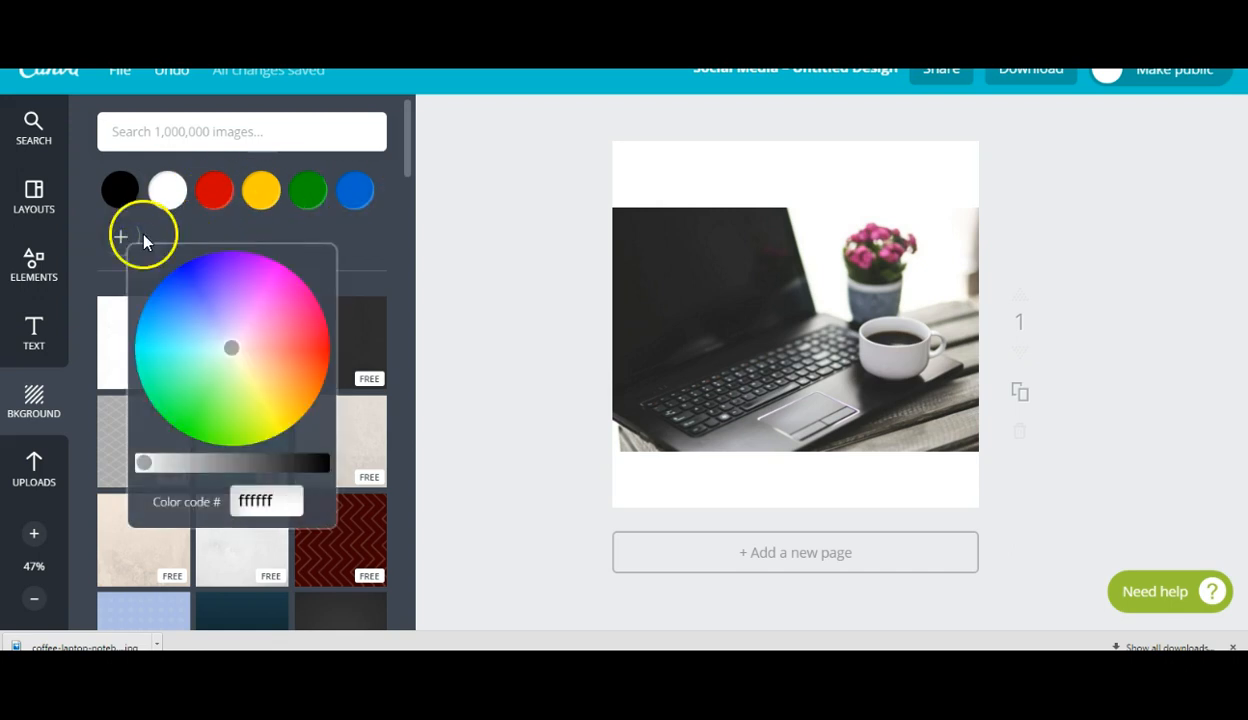
click(232, 352)
drag(232, 352, 284, 315)
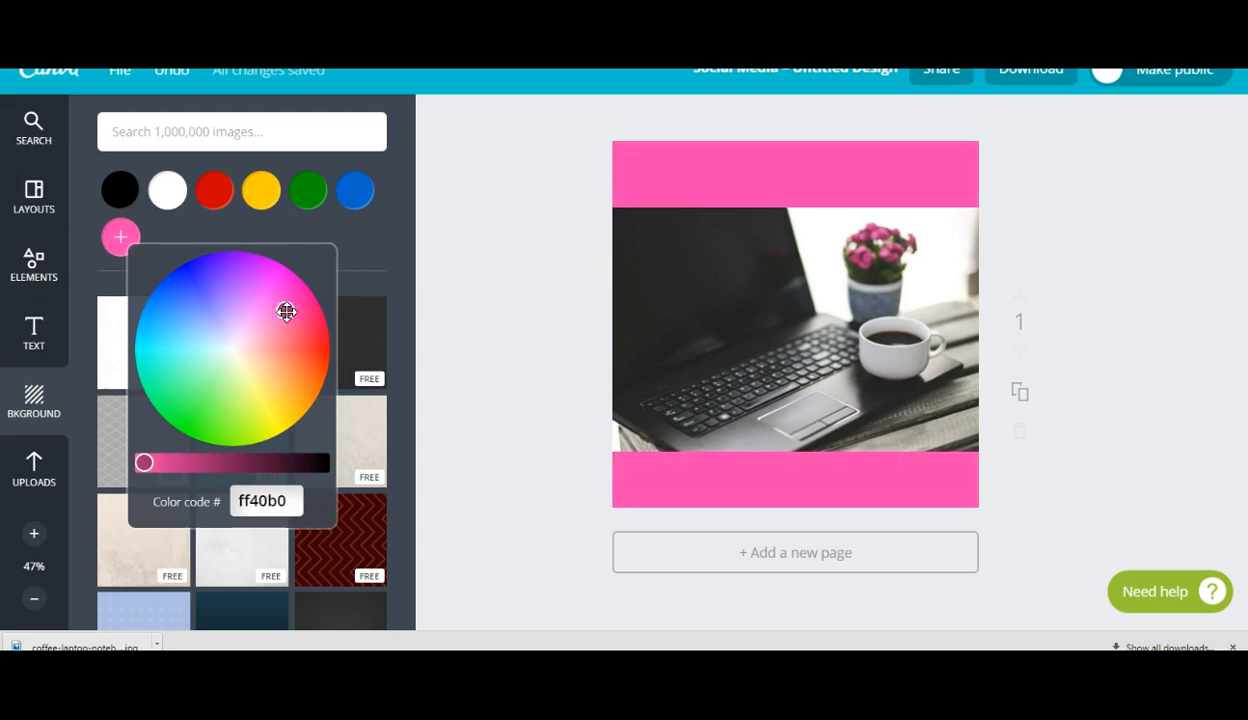
drag(287, 312, 288, 313)
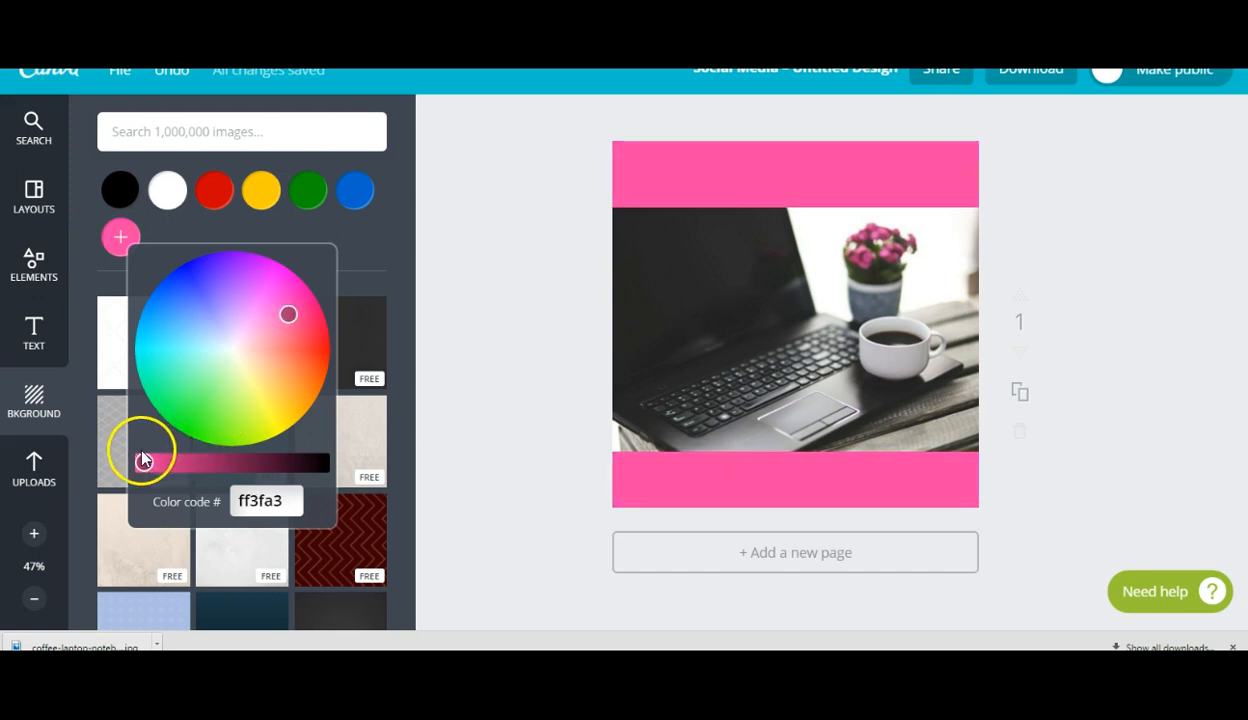
drag(145, 456, 157, 457)
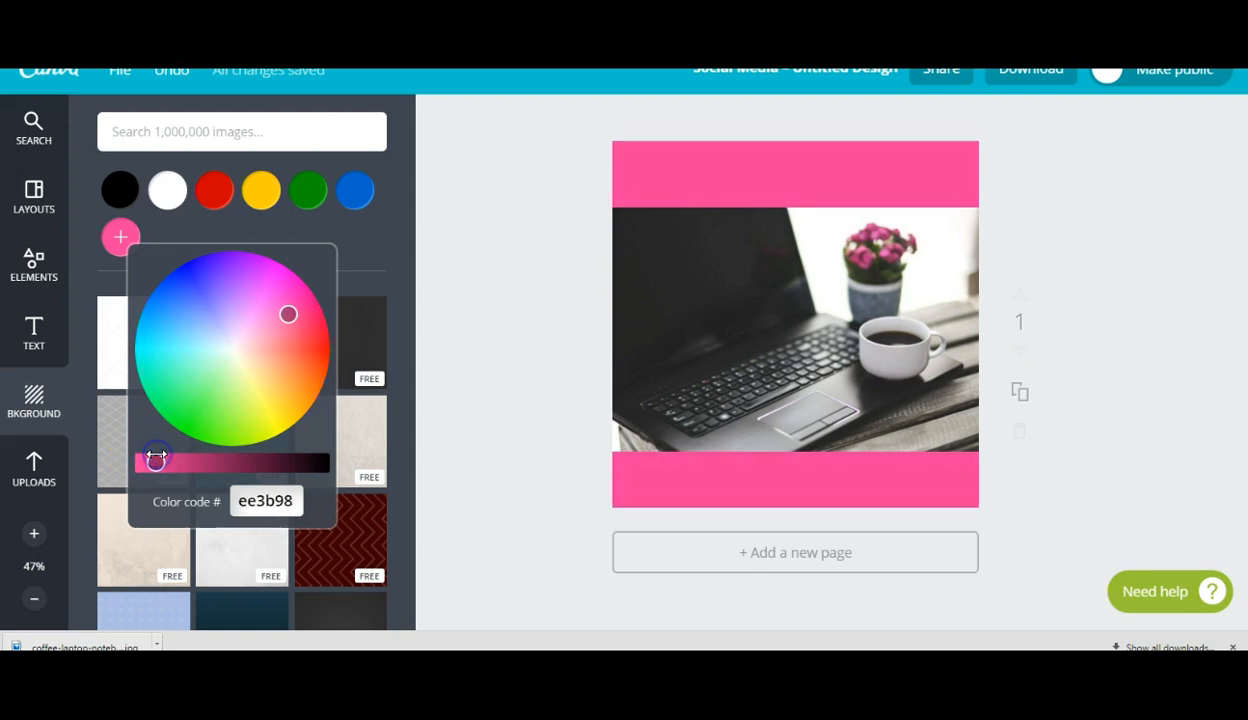
Step: Copy the color code ee3b98 of the custom pink background and close the color picker
click(263, 500)
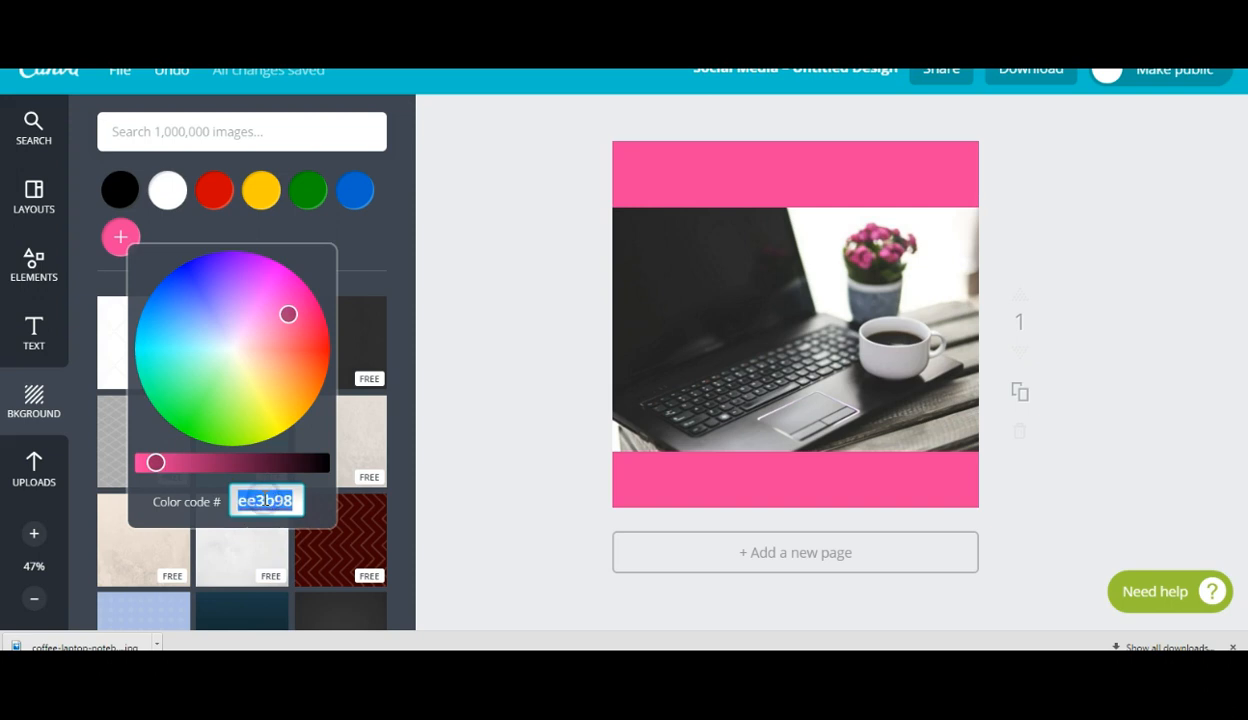
right_click(265, 498)
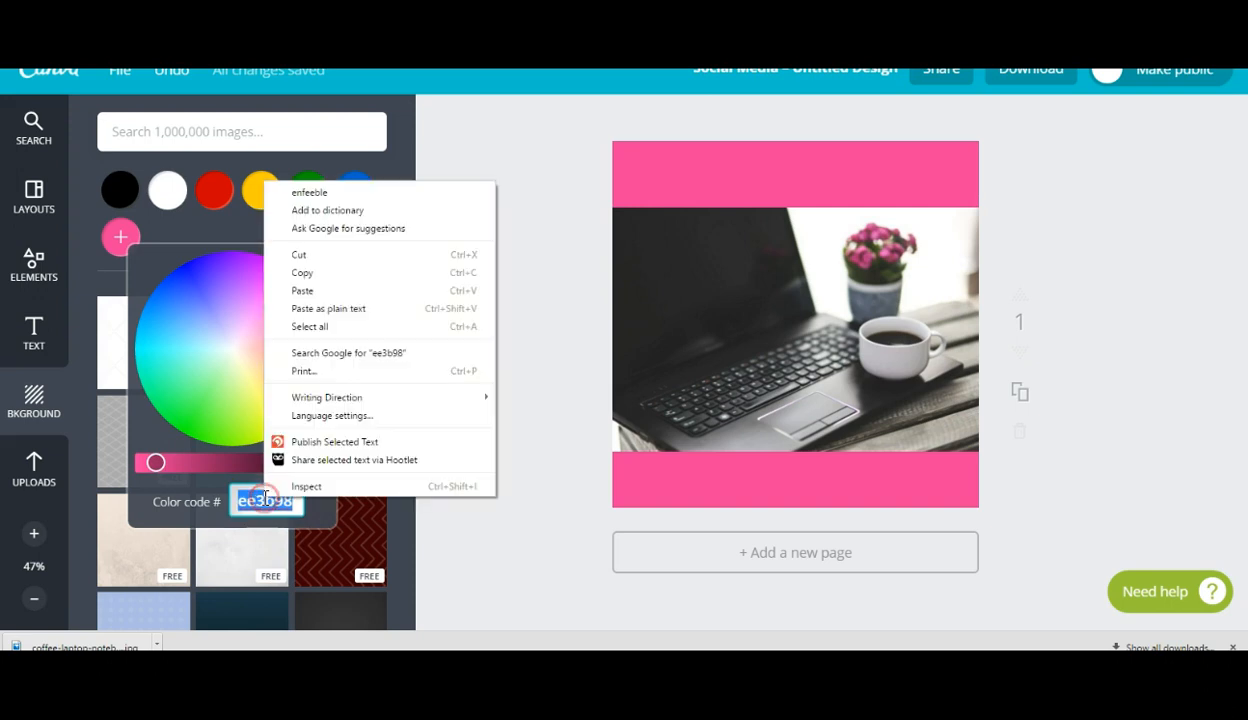
click(312, 272)
click(543, 457)
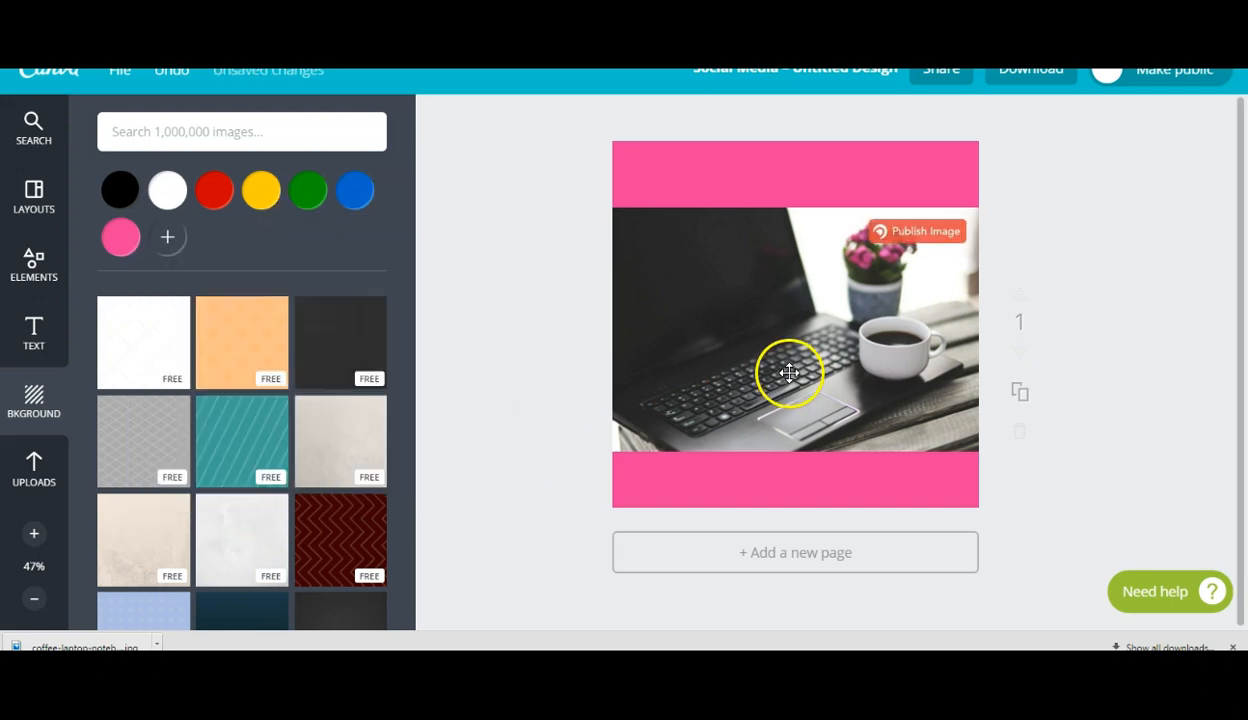
Step: Move the laptop photo slightly up to center it vertically on the page, and deselect it
drag(790, 370, 793, 372)
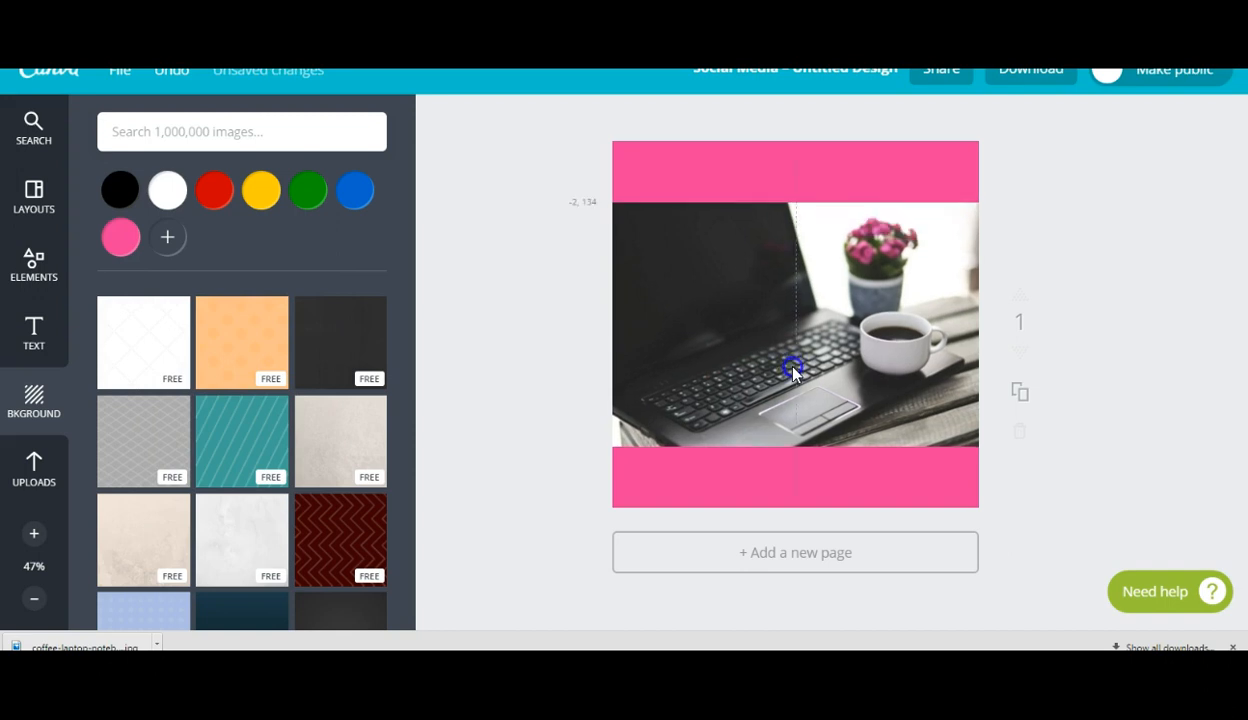
click(557, 455)
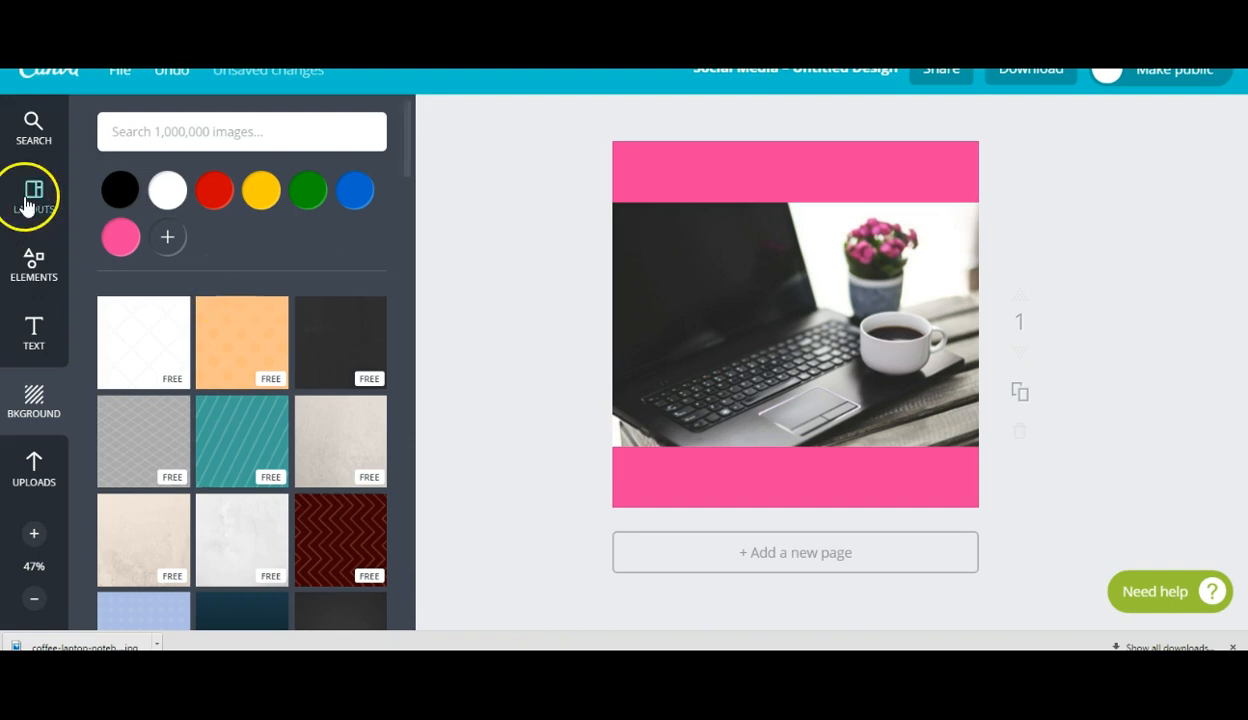
Step: Add a heading text box over the laptop photo
click(53, 347)
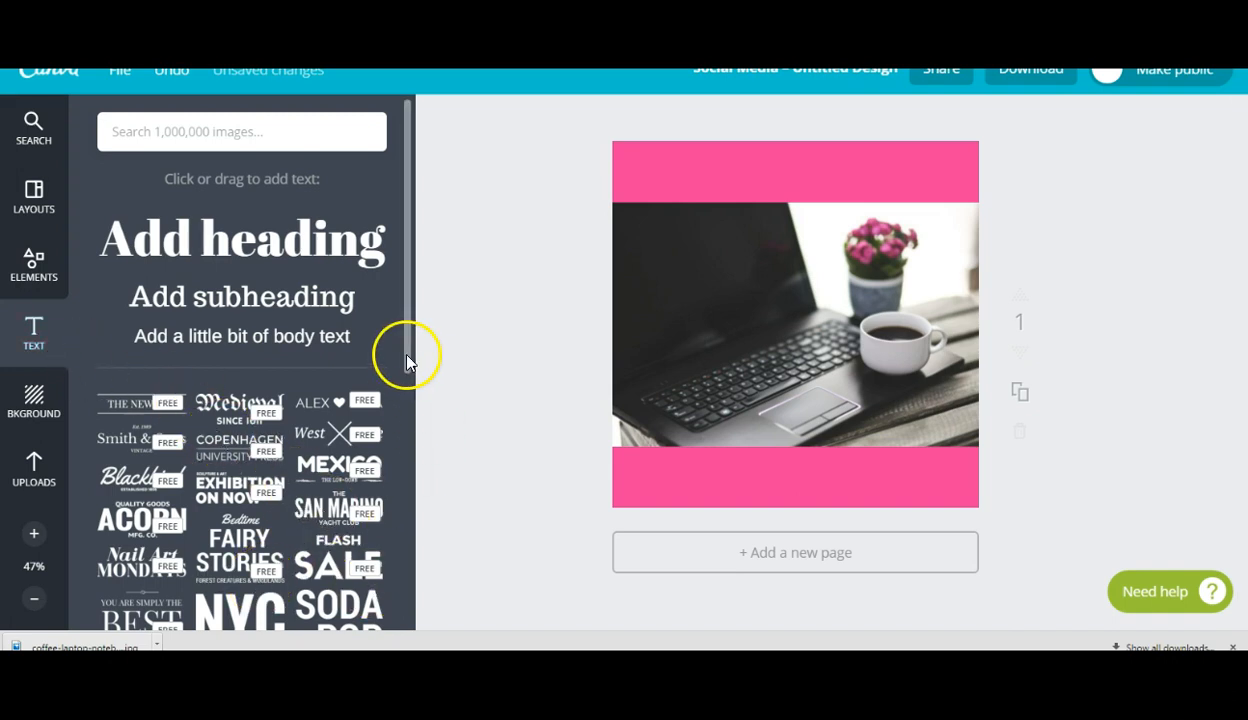
drag(406, 353, 446, 315)
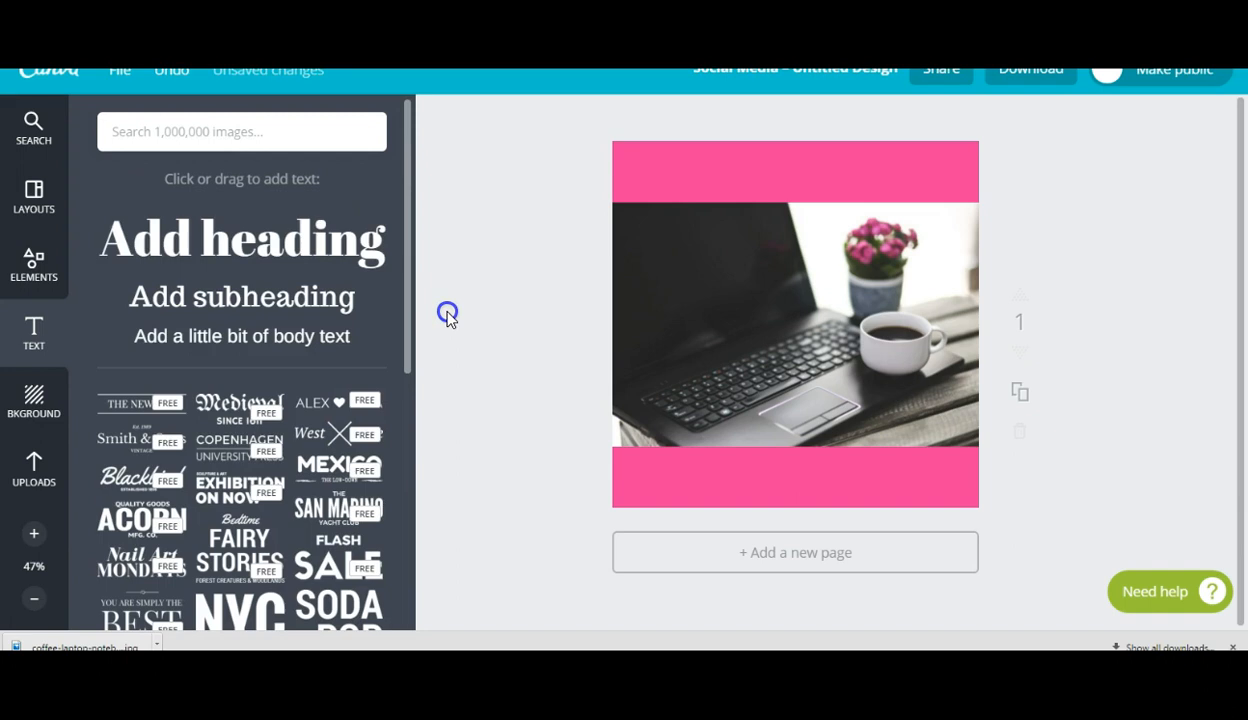
click(272, 240)
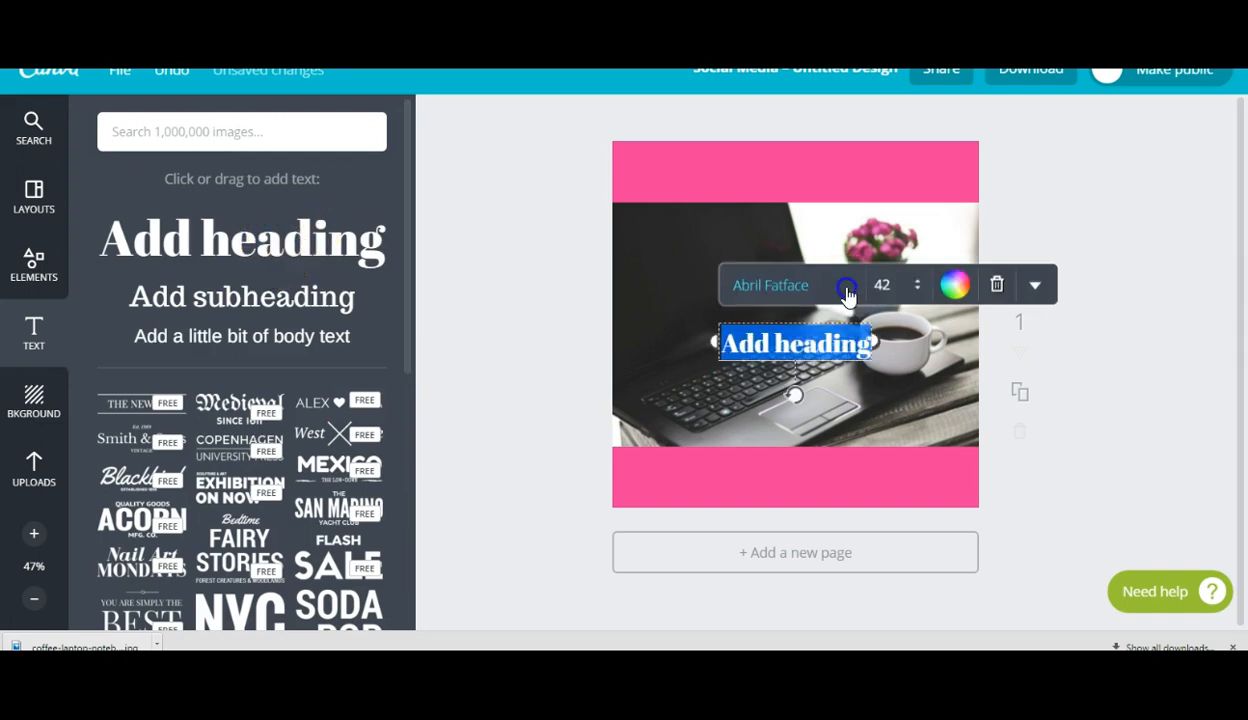
Step: Set the heading's font to Princess Sofia
click(825, 285)
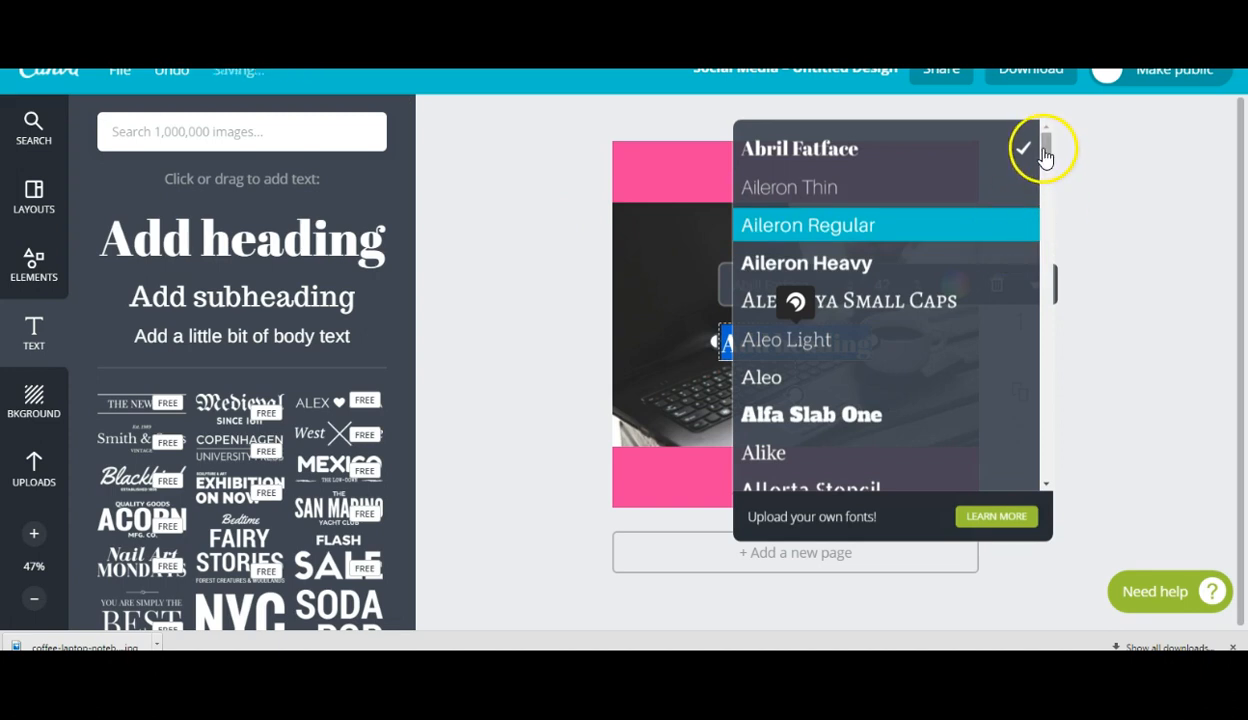
mouse_move(1043, 141)
mouse_down()
mouse_move(1088, 469)
mouse_move(1088, 432)
mouse_up()
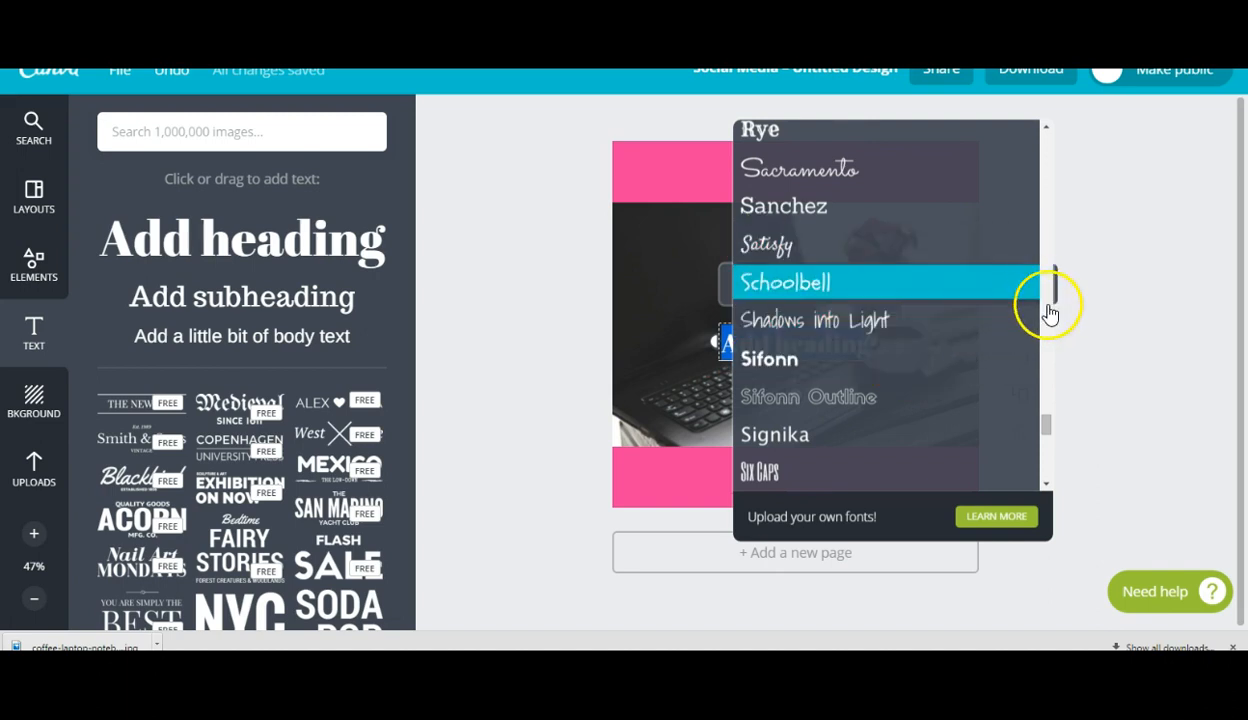
drag(1046, 428, 1048, 375)
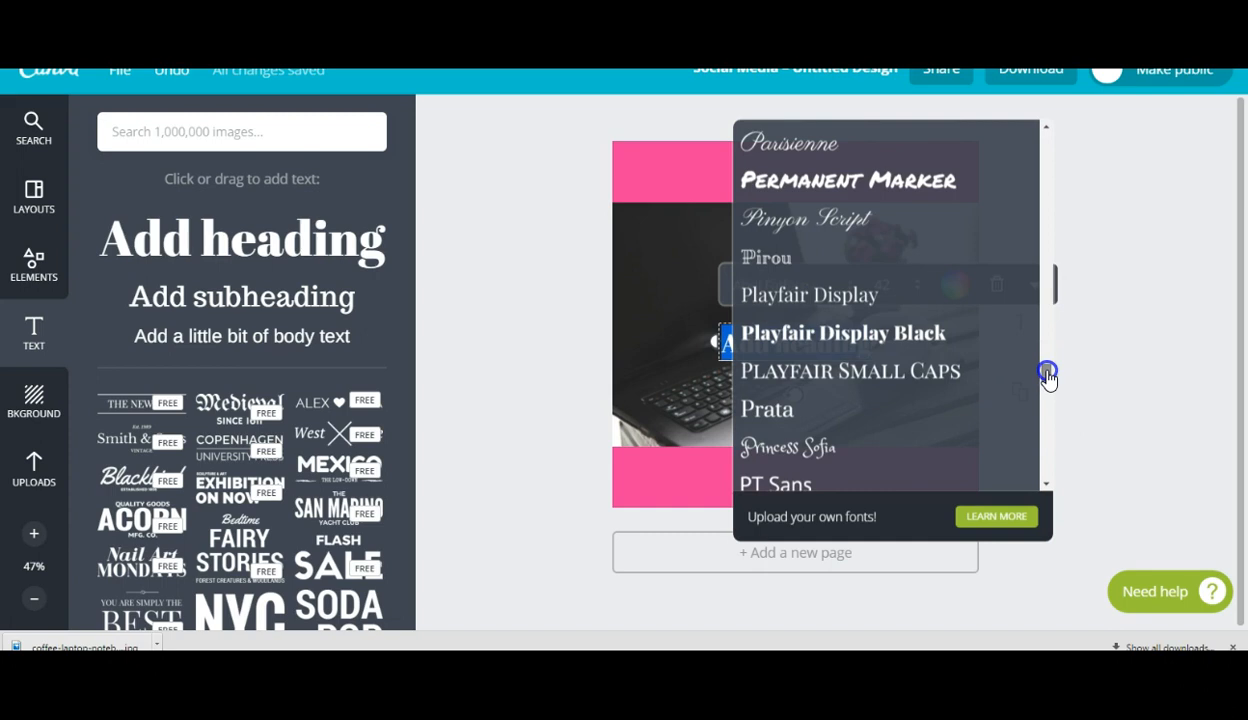
click(838, 443)
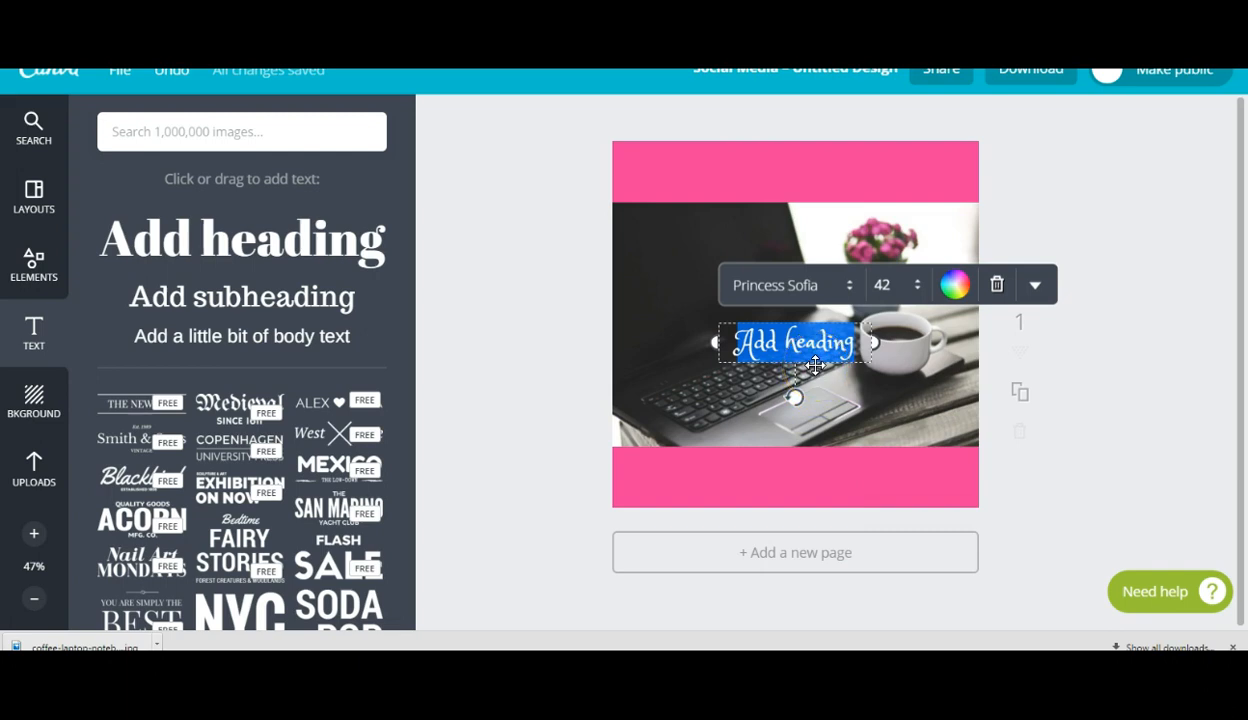
Step: Replace the heading's placeholder text with "Wordpress Tutorials"
text(Wordp)
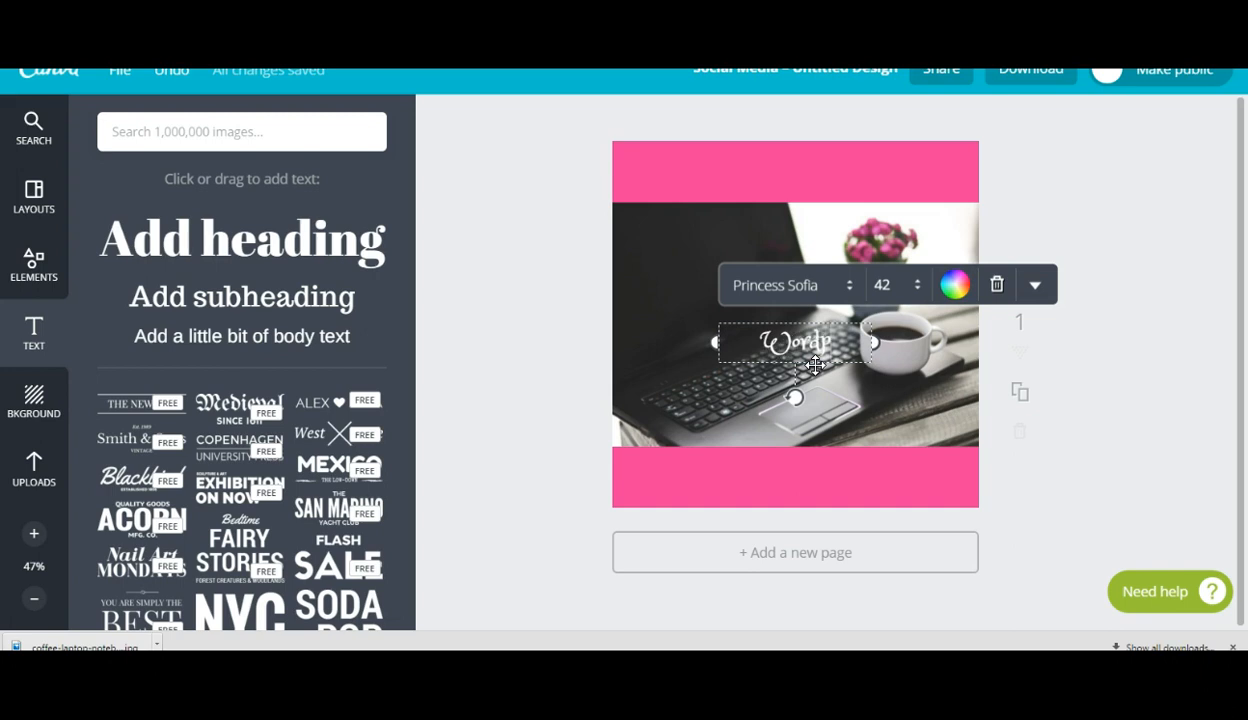
text(ress)
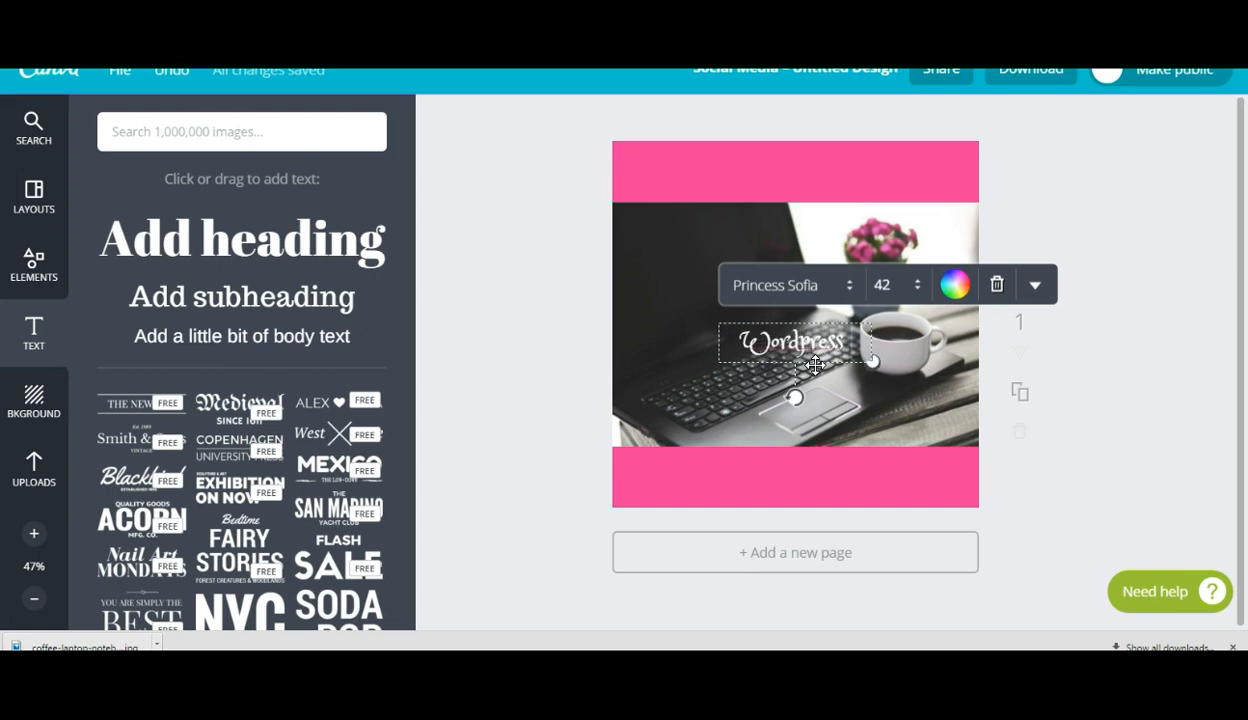
text( T)
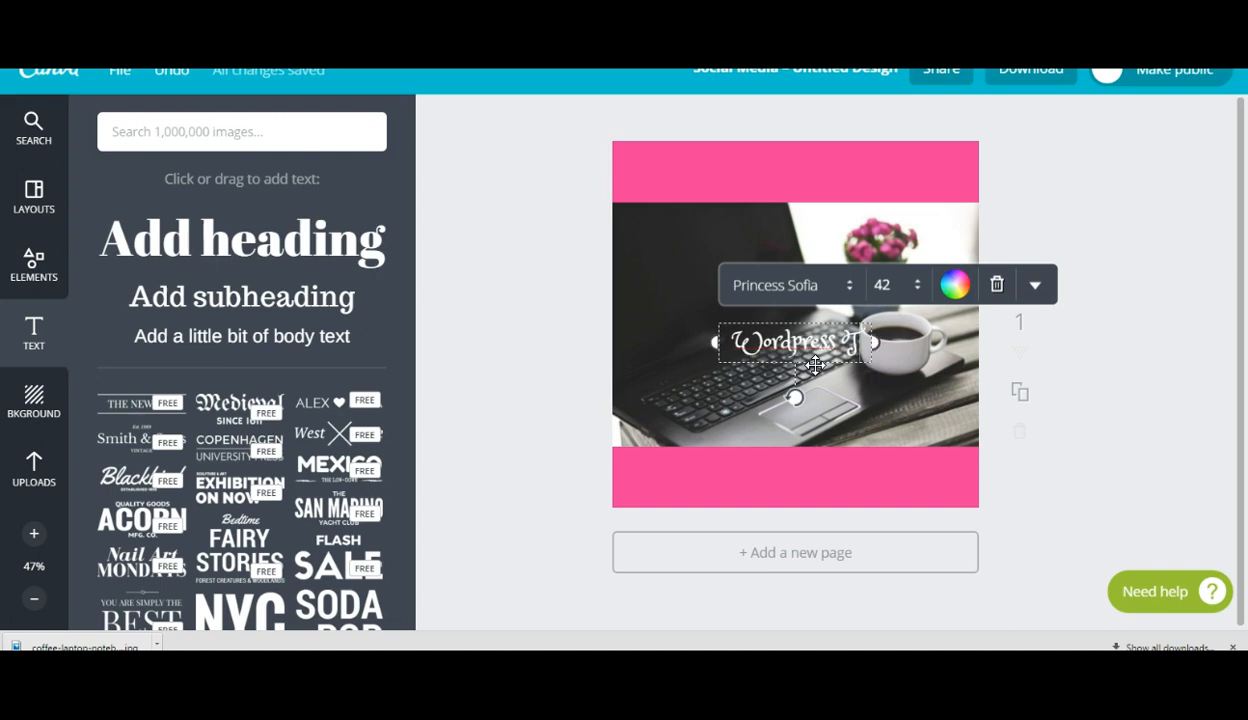
text(utorials)
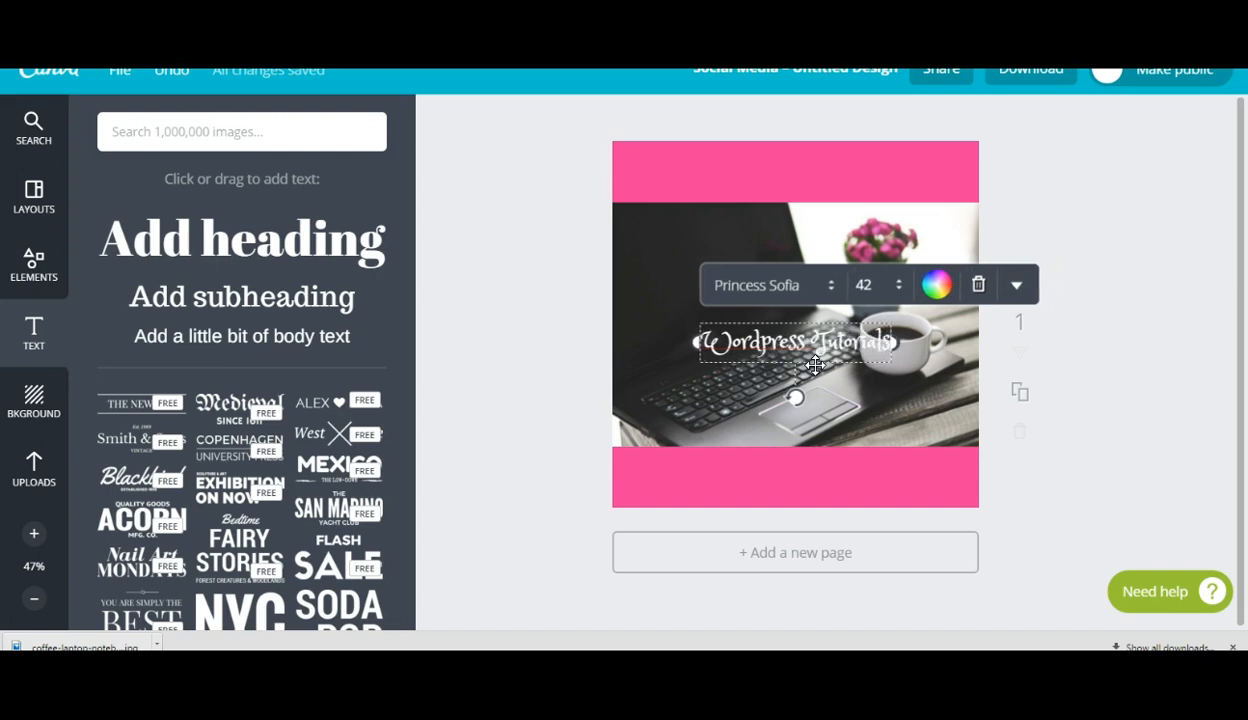
Step: Enlarge the heading, trying size 56 and then settling on 72
click(899, 285)
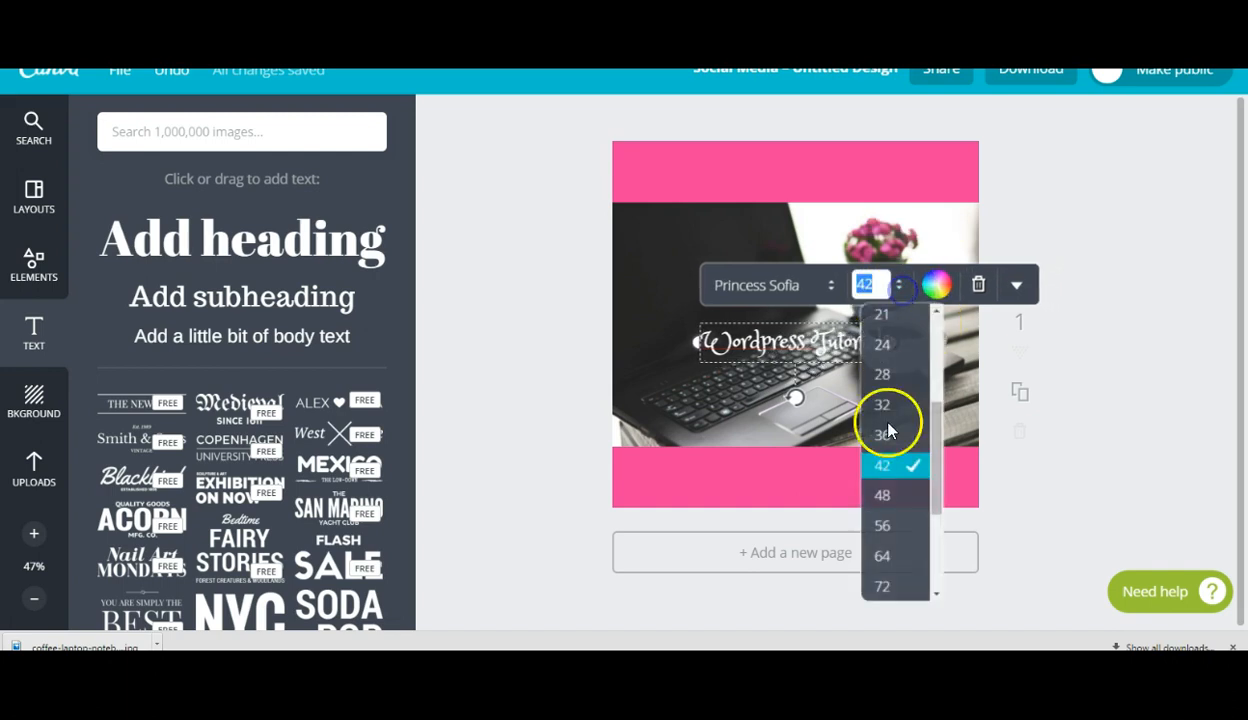
click(882, 525)
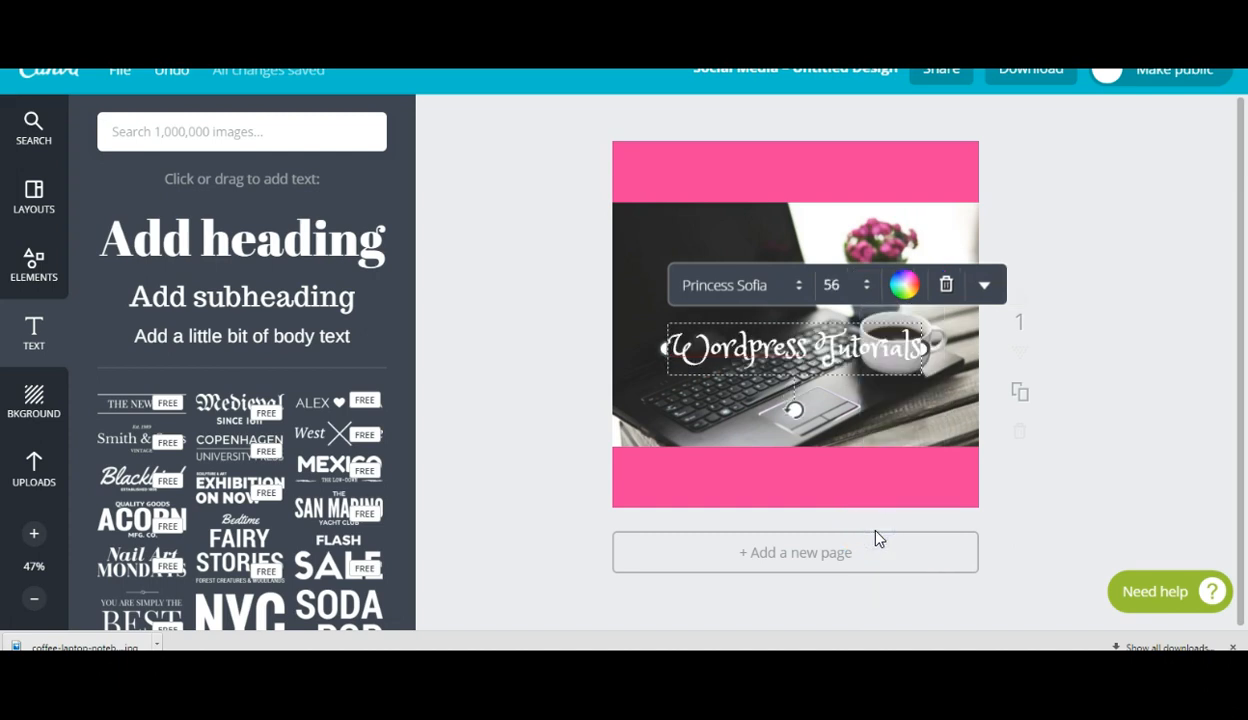
click(866, 285)
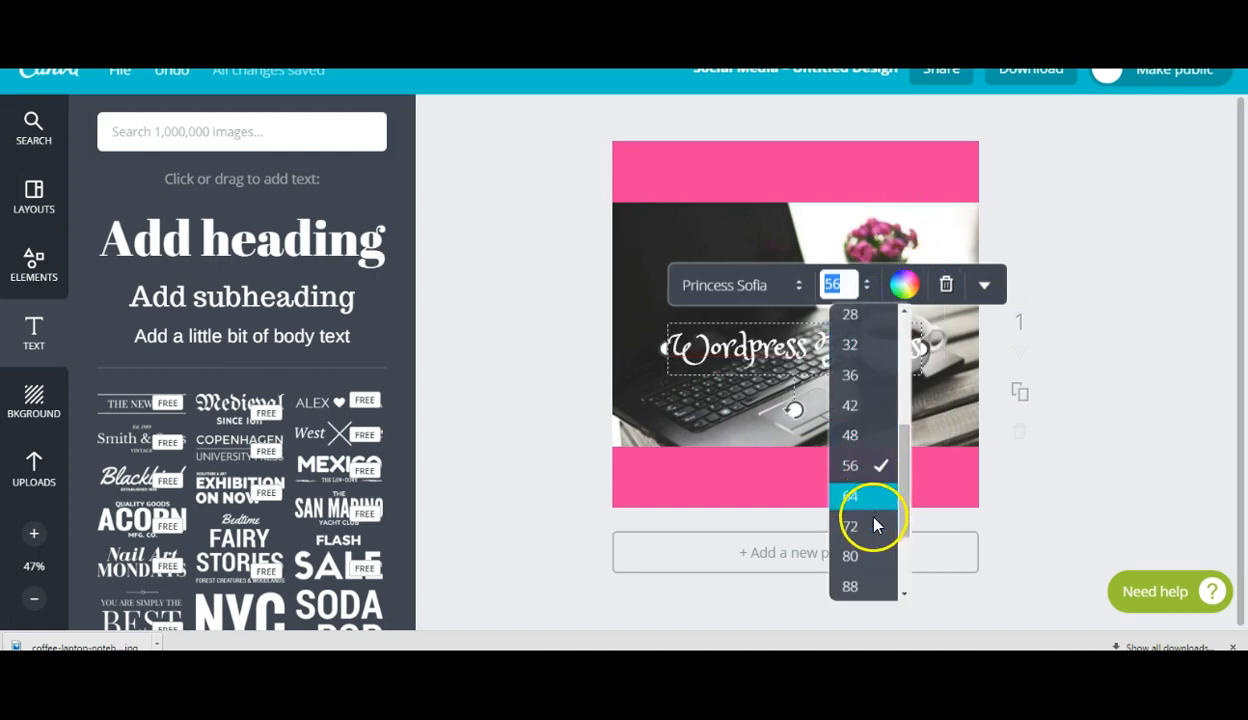
click(874, 526)
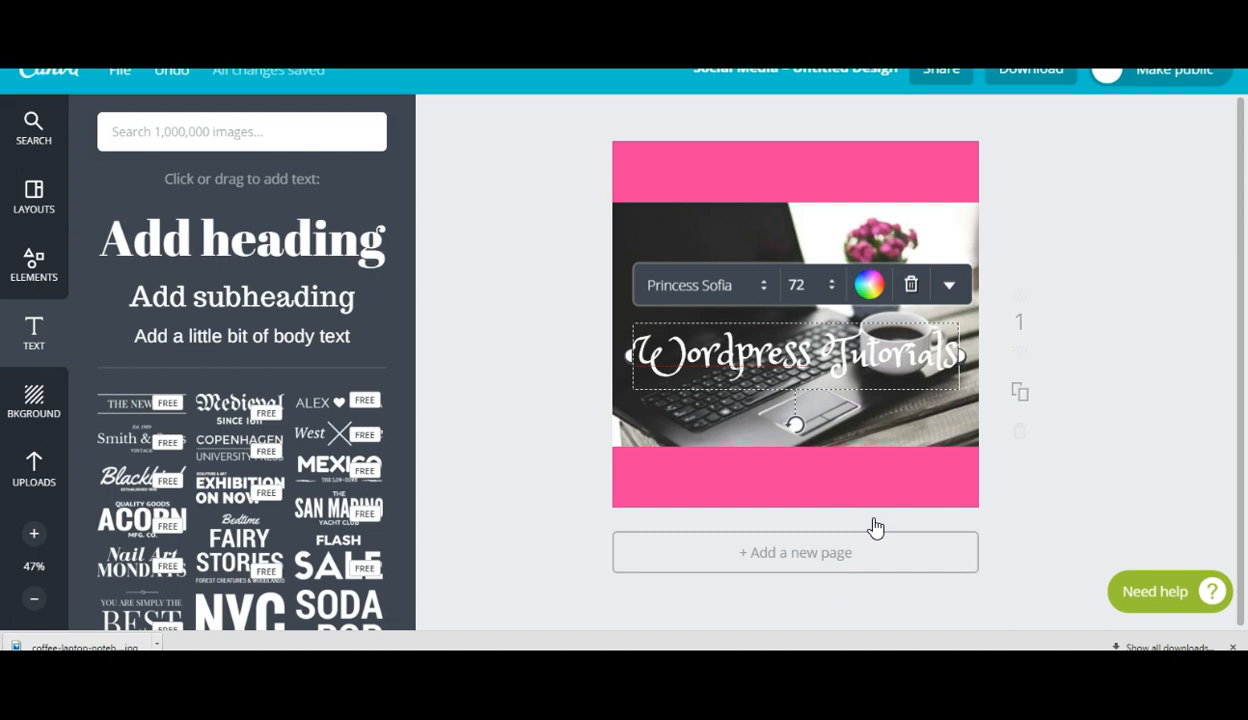
Step: Change the heading's font to Prata
click(826, 290)
click(764, 295)
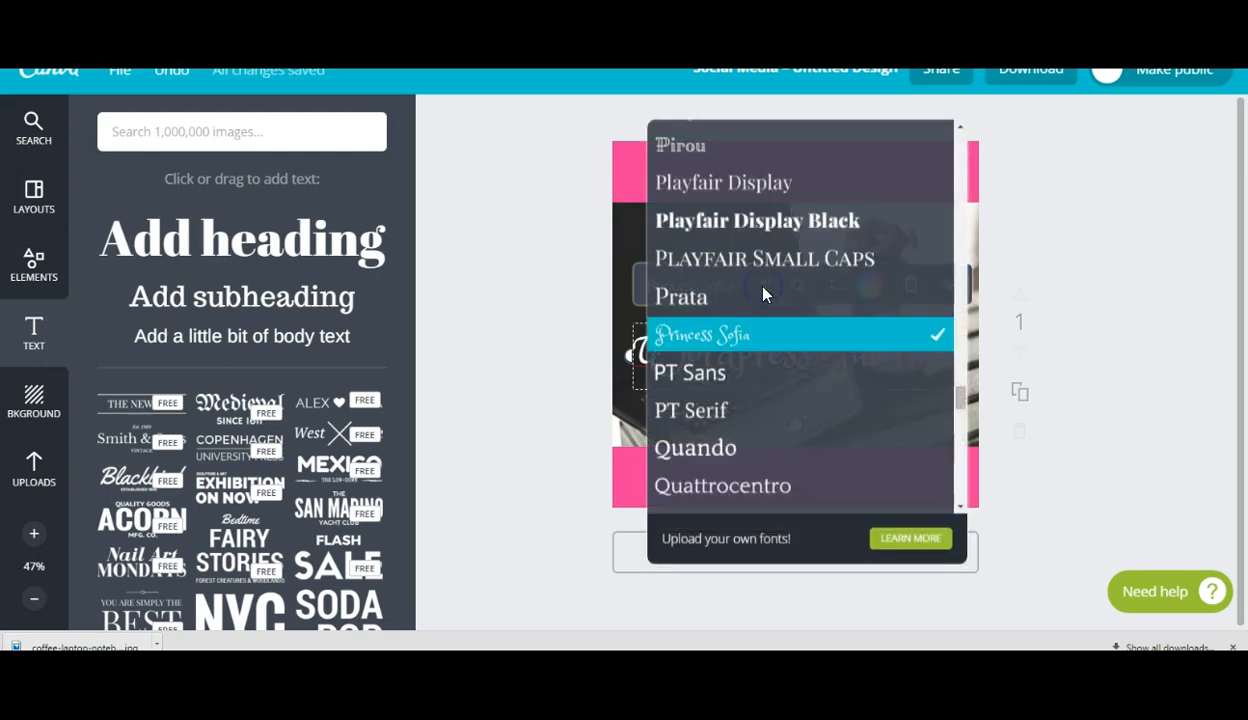
click(889, 313)
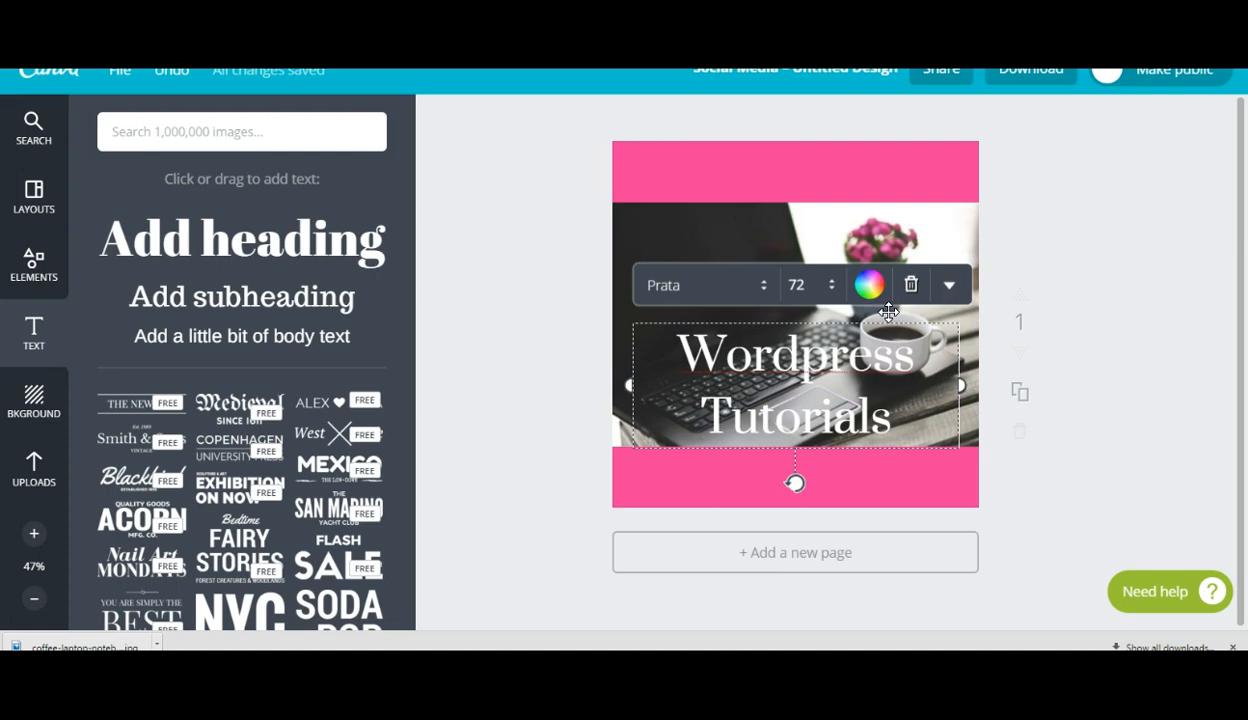
Step: Try the heading in different positions and leave it over the lower half of the laptop photo
drag(747, 319, 744, 263)
drag(748, 299, 758, 378)
click(531, 440)
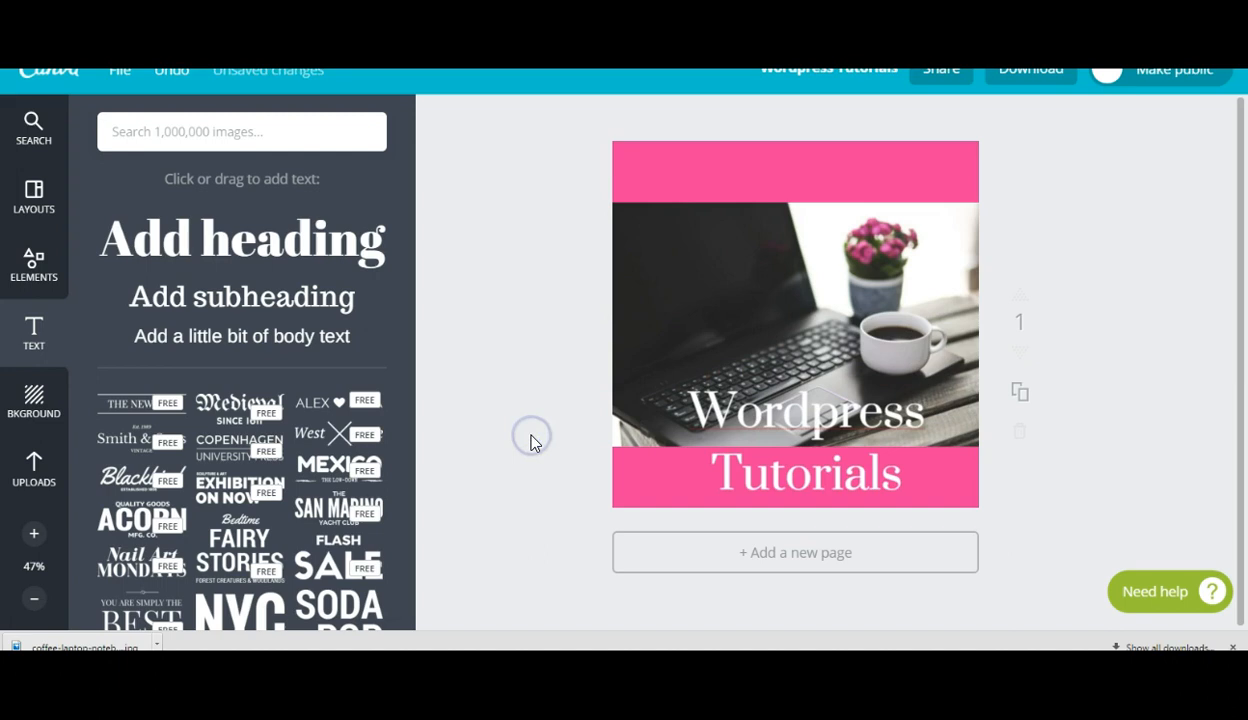
drag(759, 410, 755, 340)
Step: Recolor the "Wordpress Tutorials" heading with the document's custom pink, and deselect it
click(904, 373)
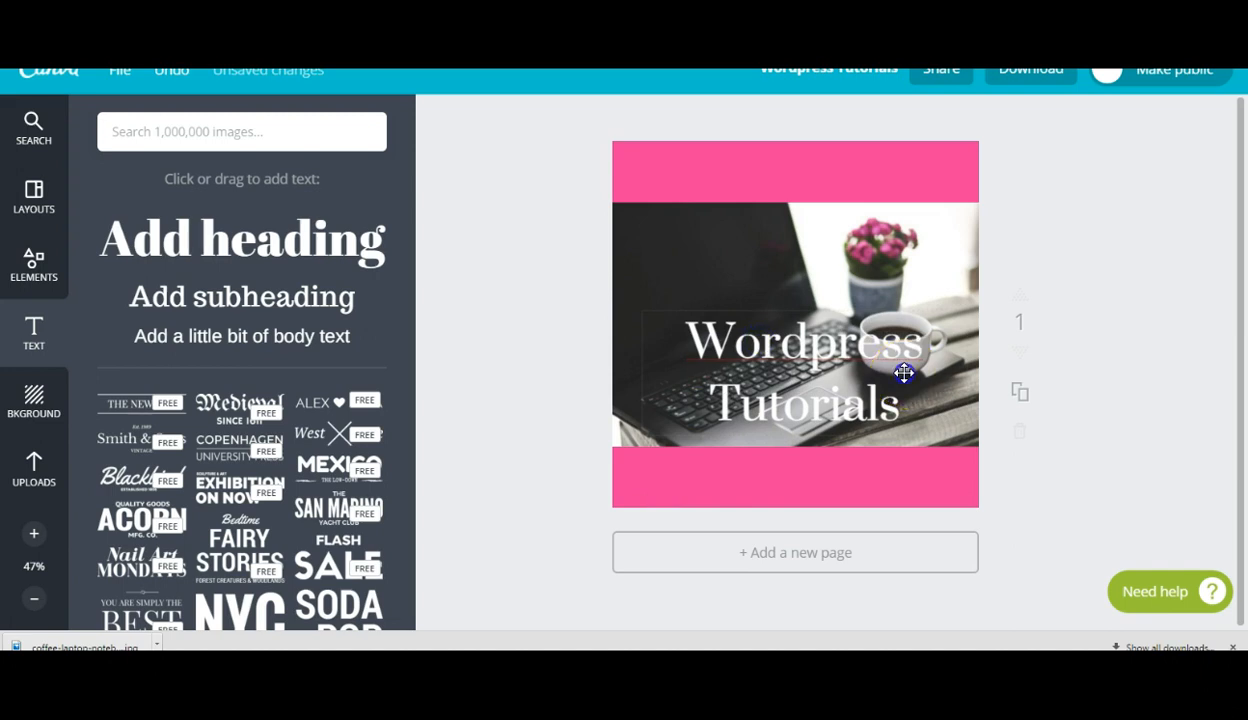
click(879, 272)
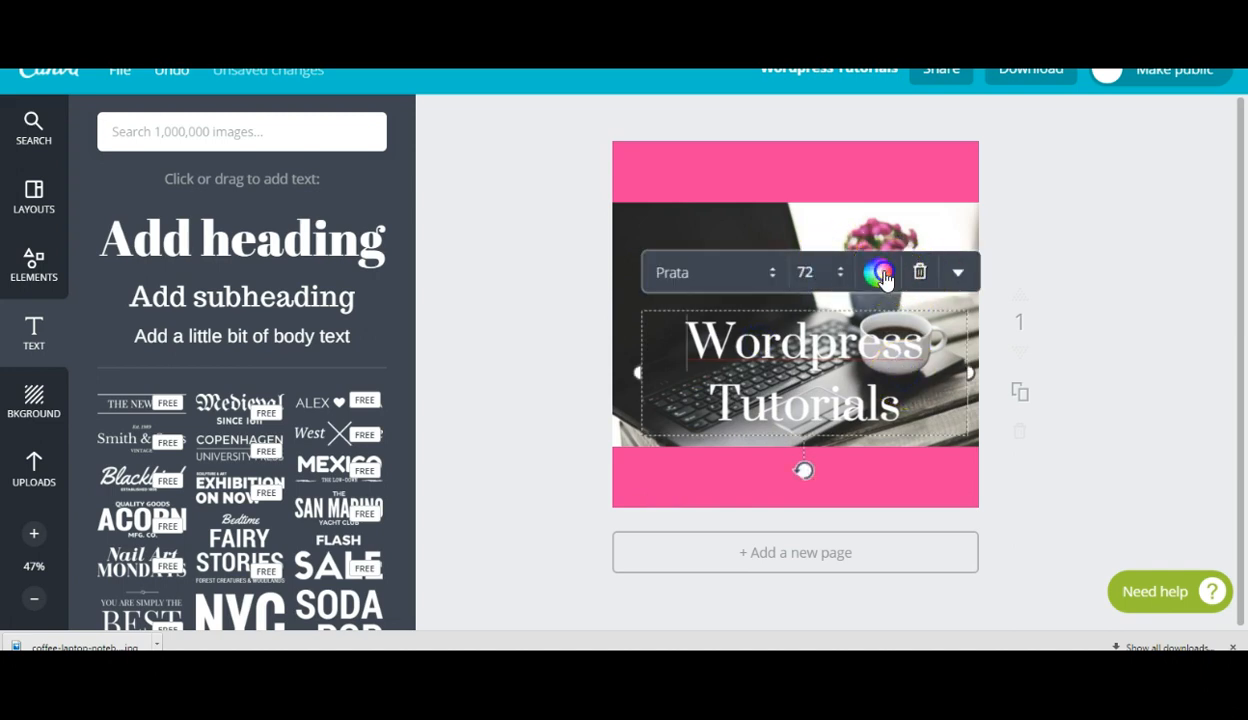
click(897, 214)
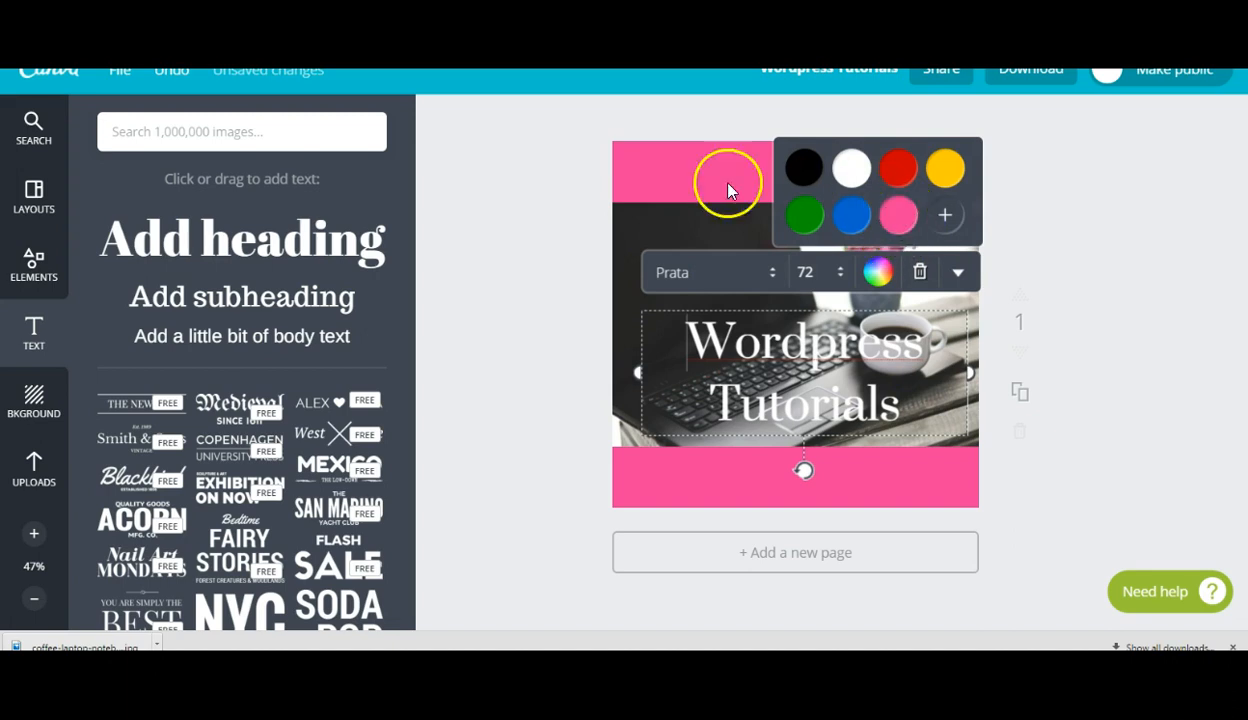
click(895, 216)
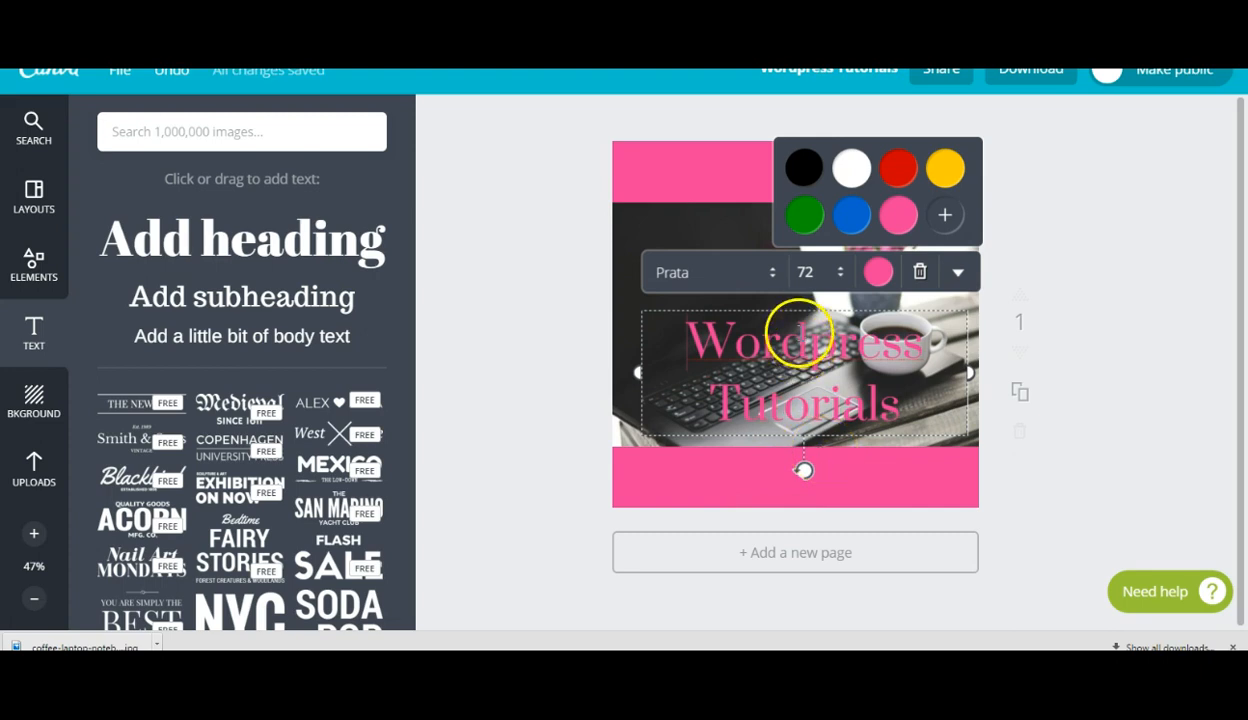
click(621, 463)
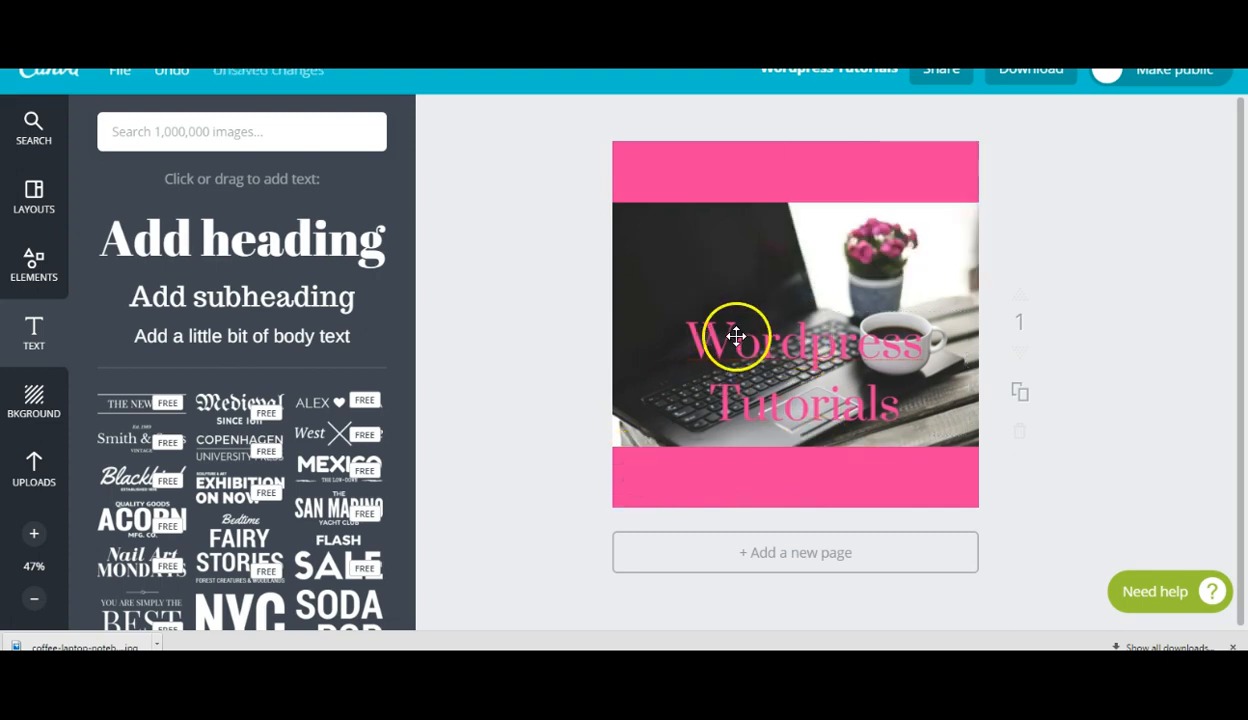
Step: Move the pink heading down so its second line overlaps the pink band below the photo
drag(738, 335, 673, 333)
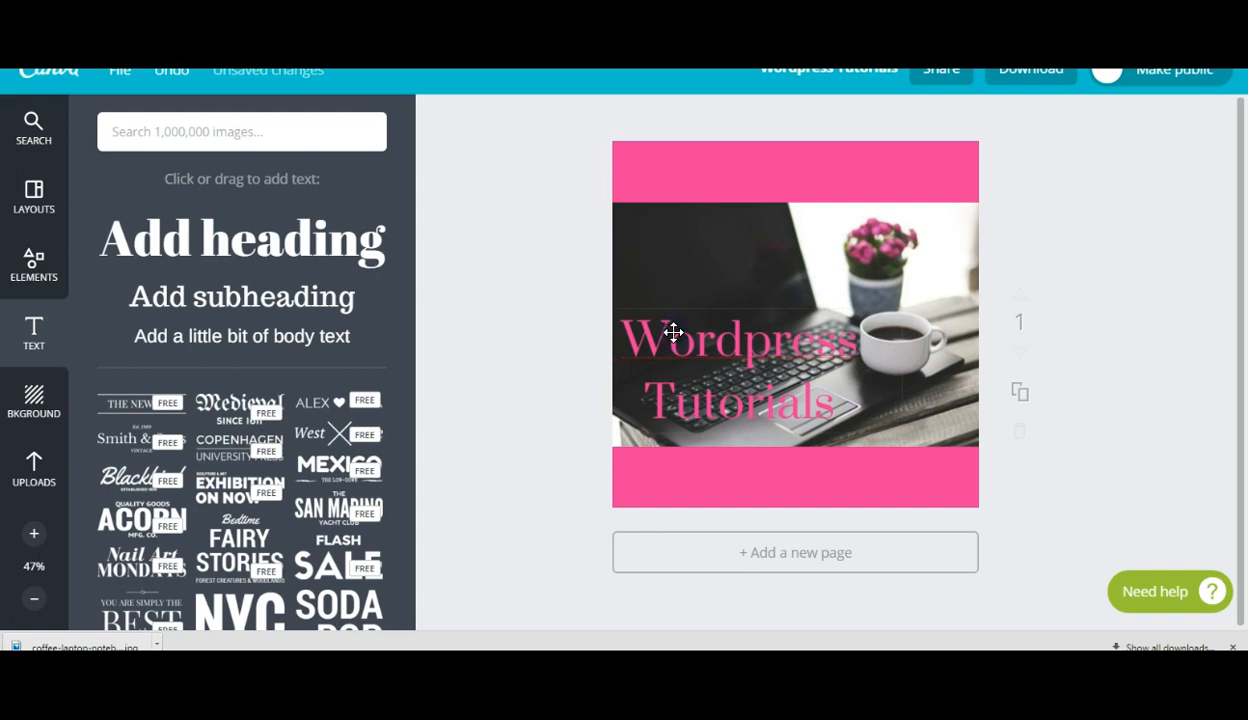
drag(674, 332, 735, 390)
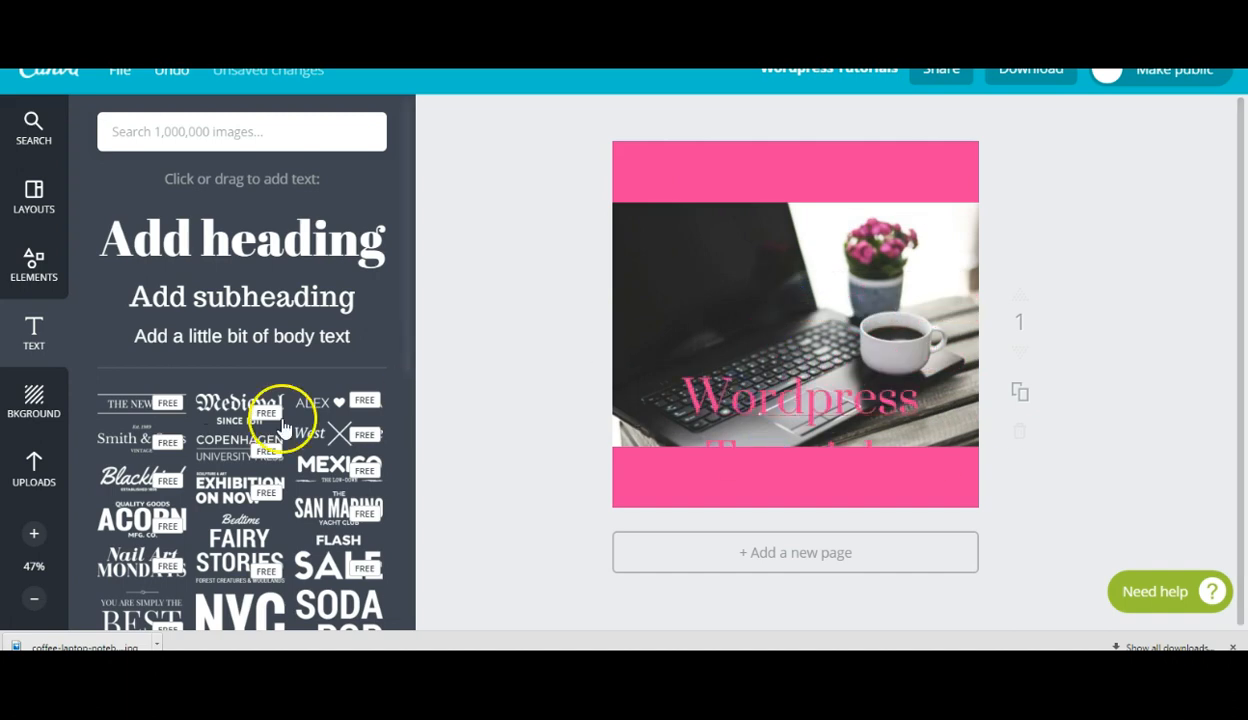
Step: Add a solid square from the shapes collection to the page
click(22, 278)
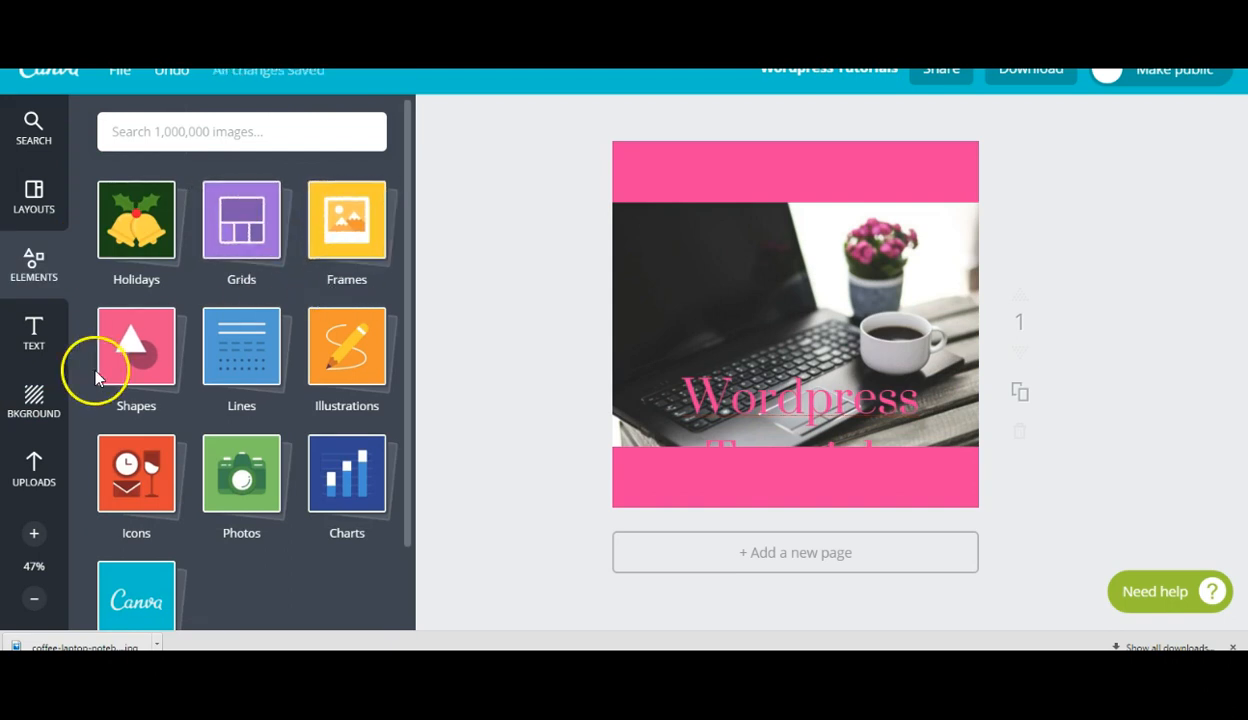
click(138, 360)
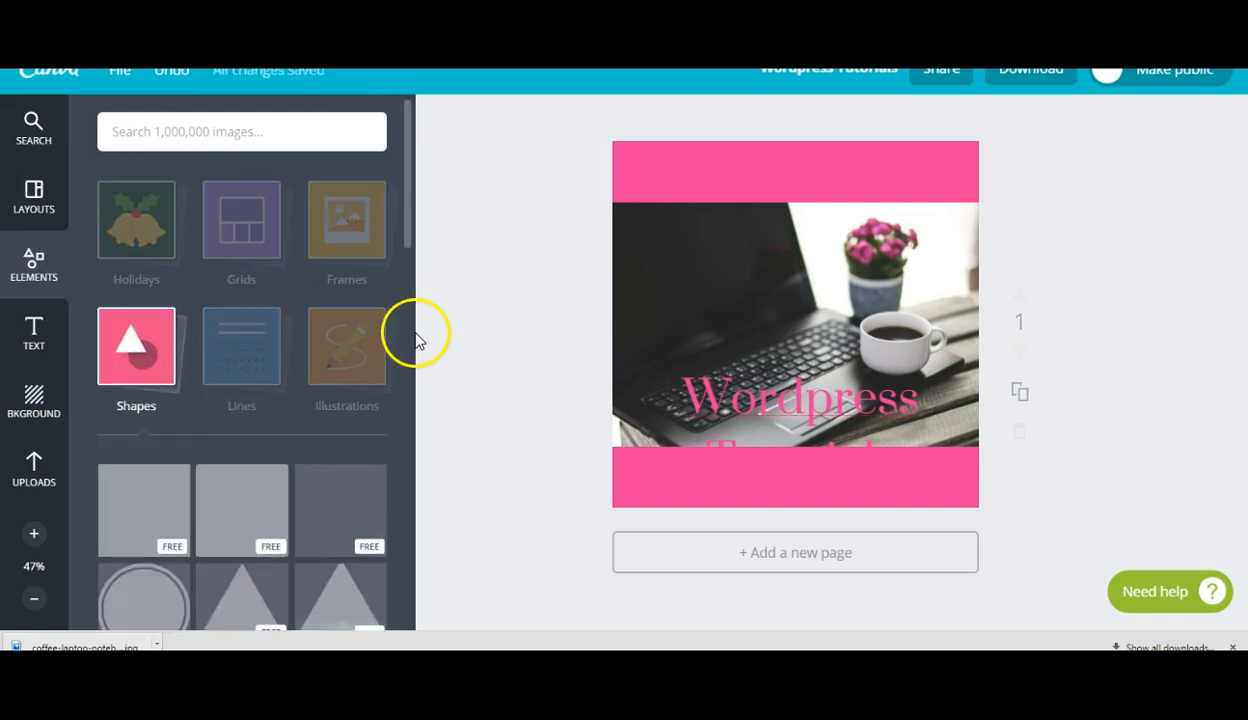
drag(408, 247, 435, 298)
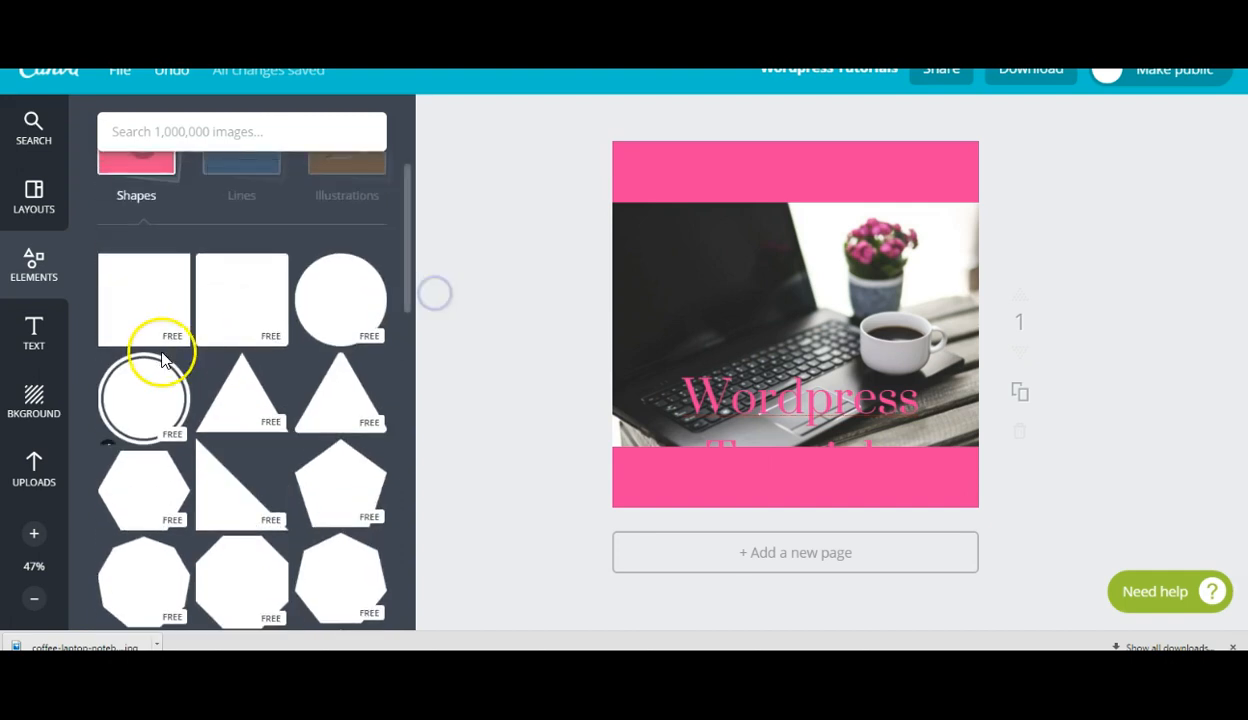
click(137, 322)
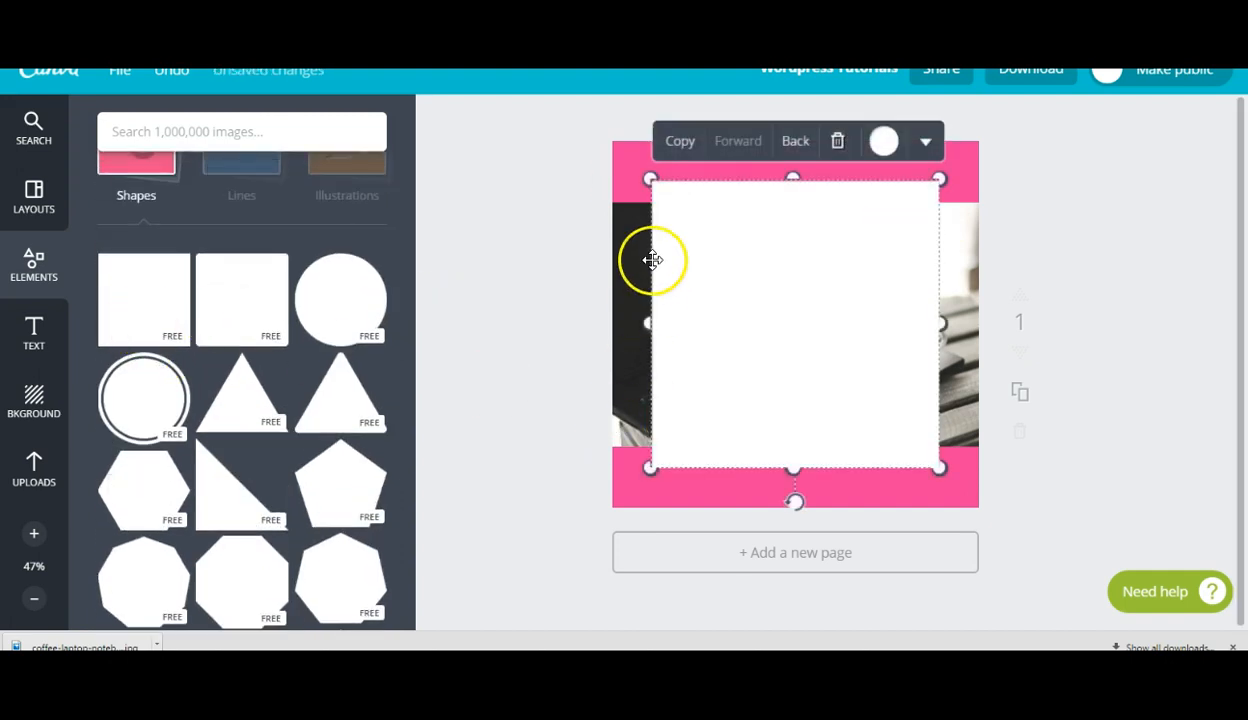
Step: Color the square black and make it semi-transparent, with its transparency at about 60
click(884, 143)
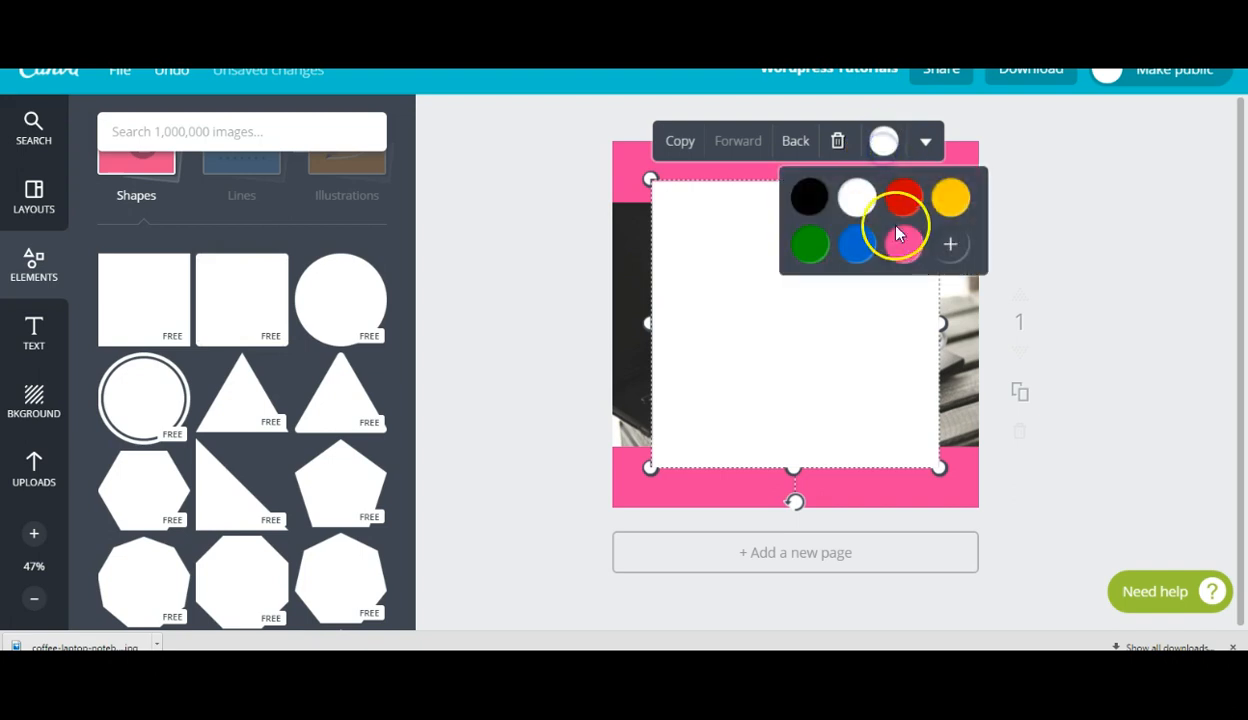
click(812, 200)
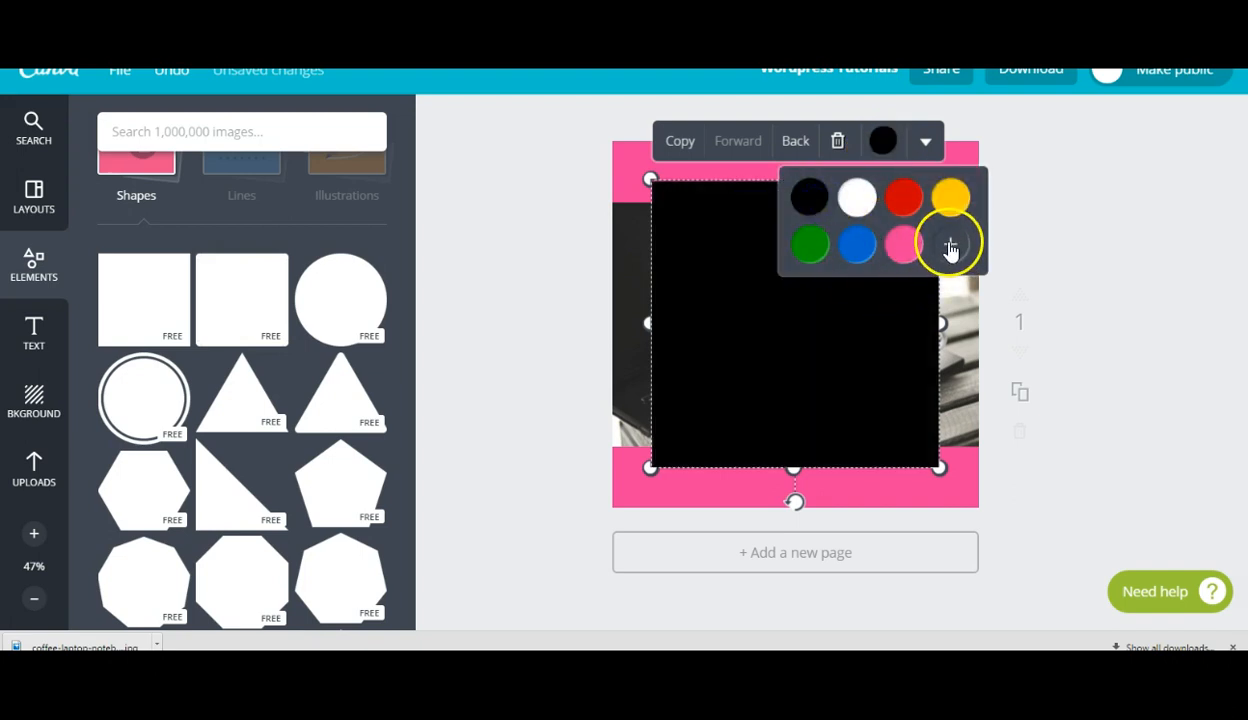
click(925, 141)
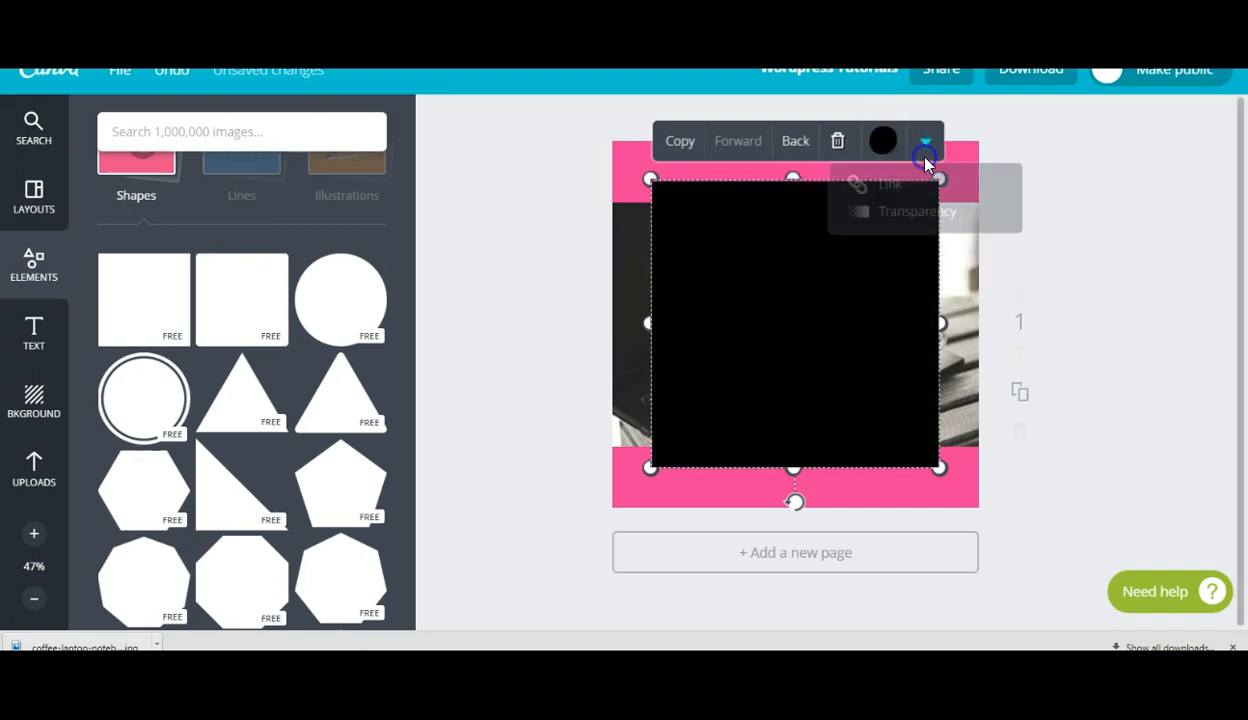
click(937, 225)
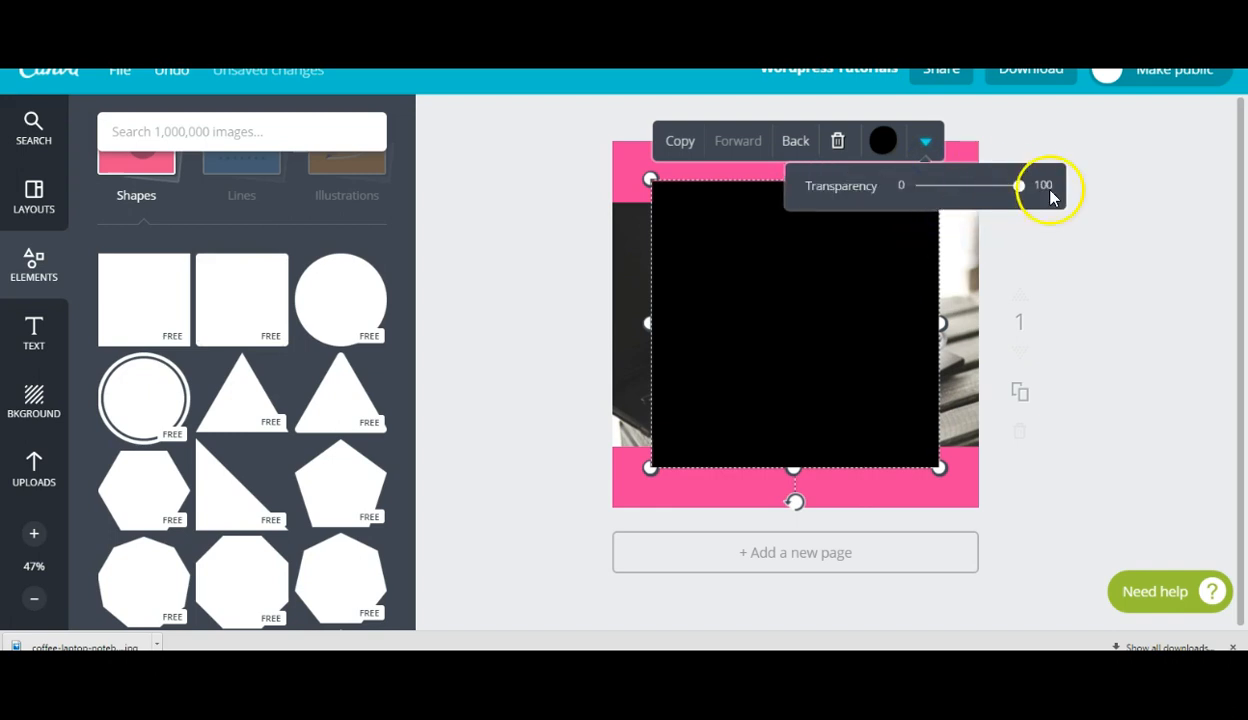
drag(1019, 186, 979, 193)
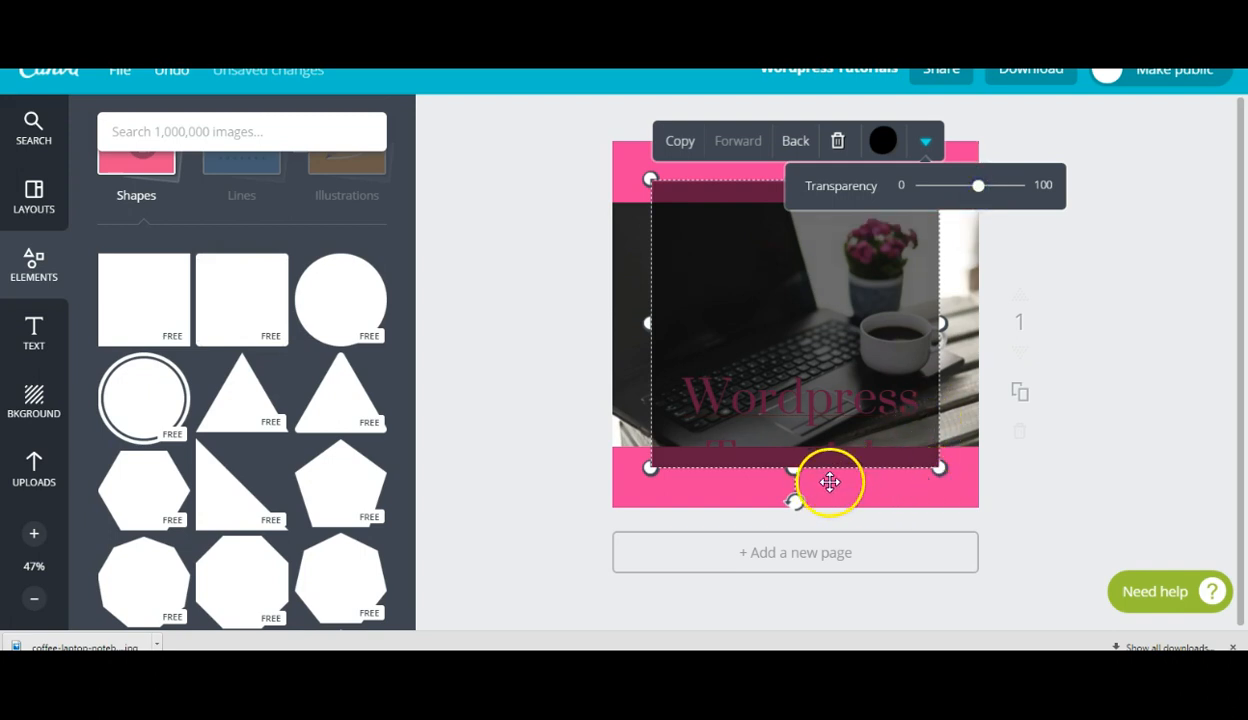
Step: Resize the black square into a shallow horizontal band spanning the full width of the page
drag(793, 467, 792, 295)
drag(650, 236, 602, 265)
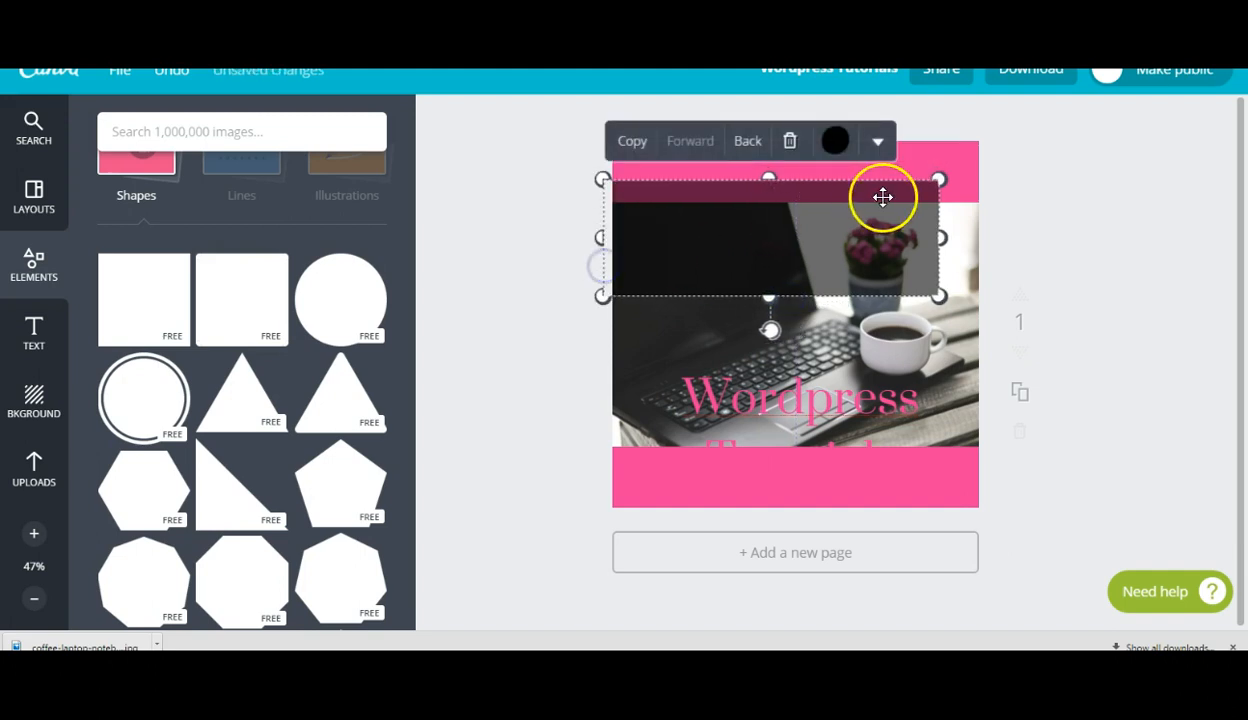
drag(938, 236, 984, 237)
Step: Place the dark band behind the heading over the lower part of the photo and extend it to the photo's bottom edge
drag(830, 240, 783, 343)
click(757, 268)
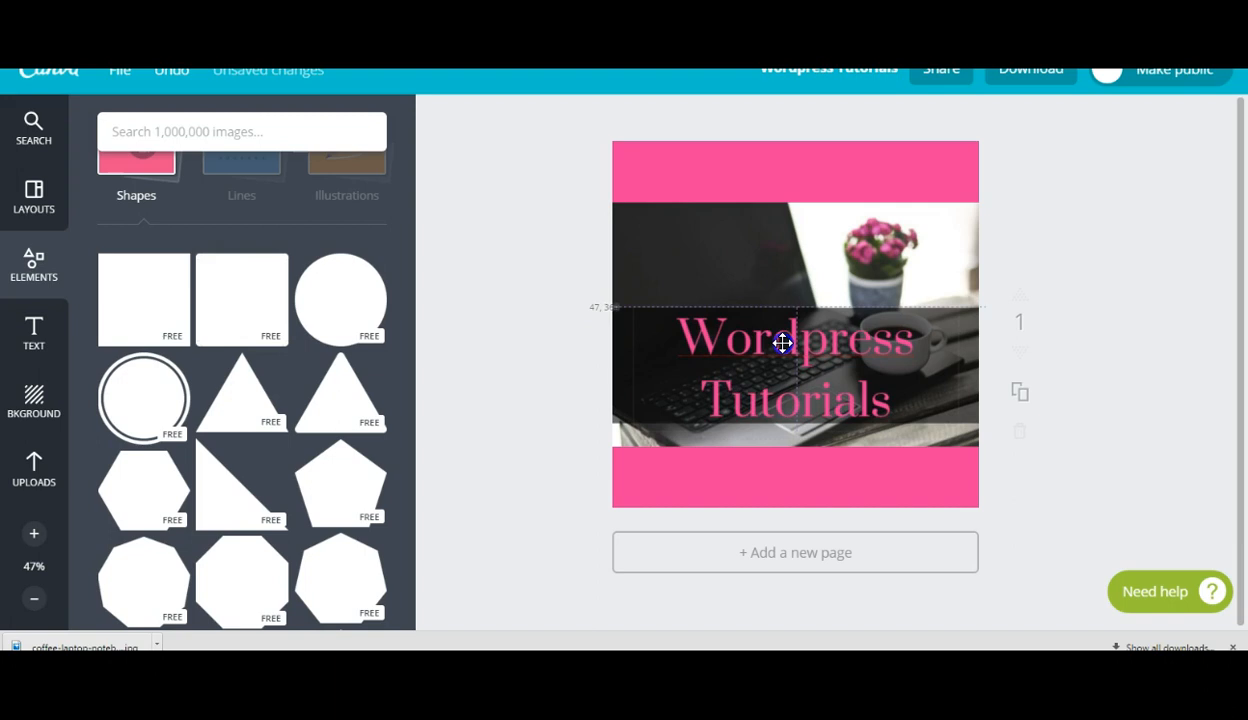
click(635, 421)
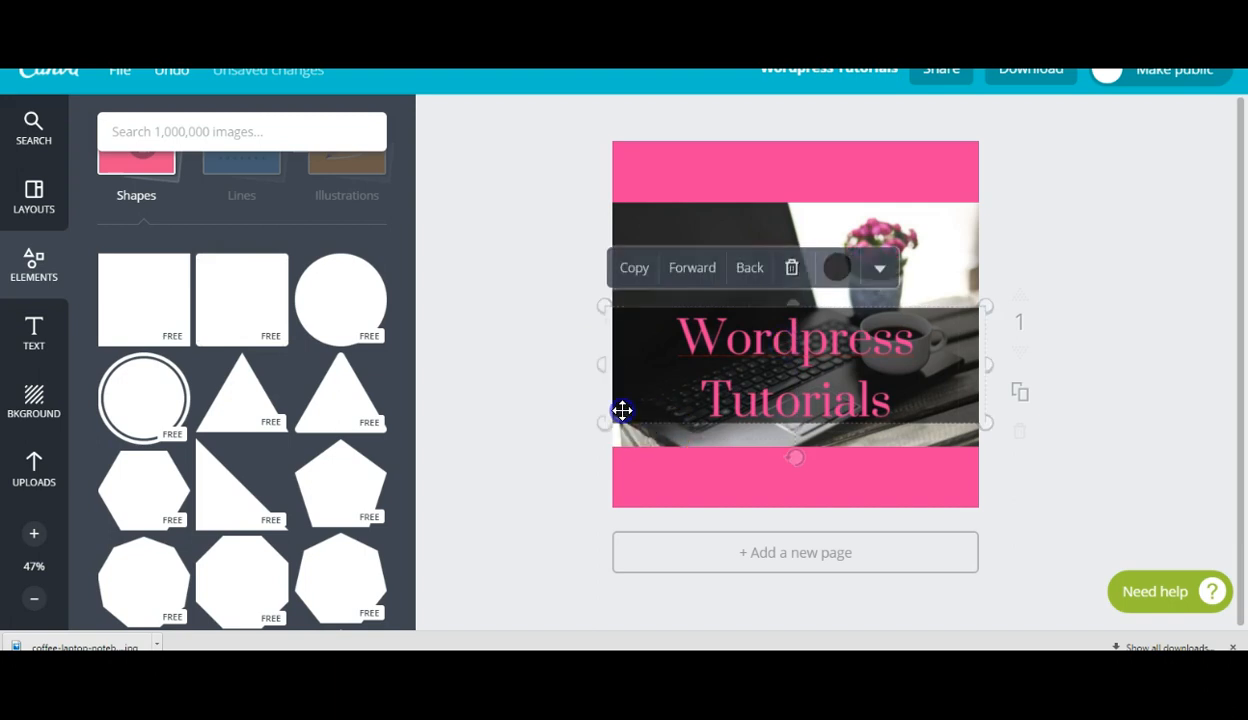
drag(793, 424, 798, 450)
click(566, 462)
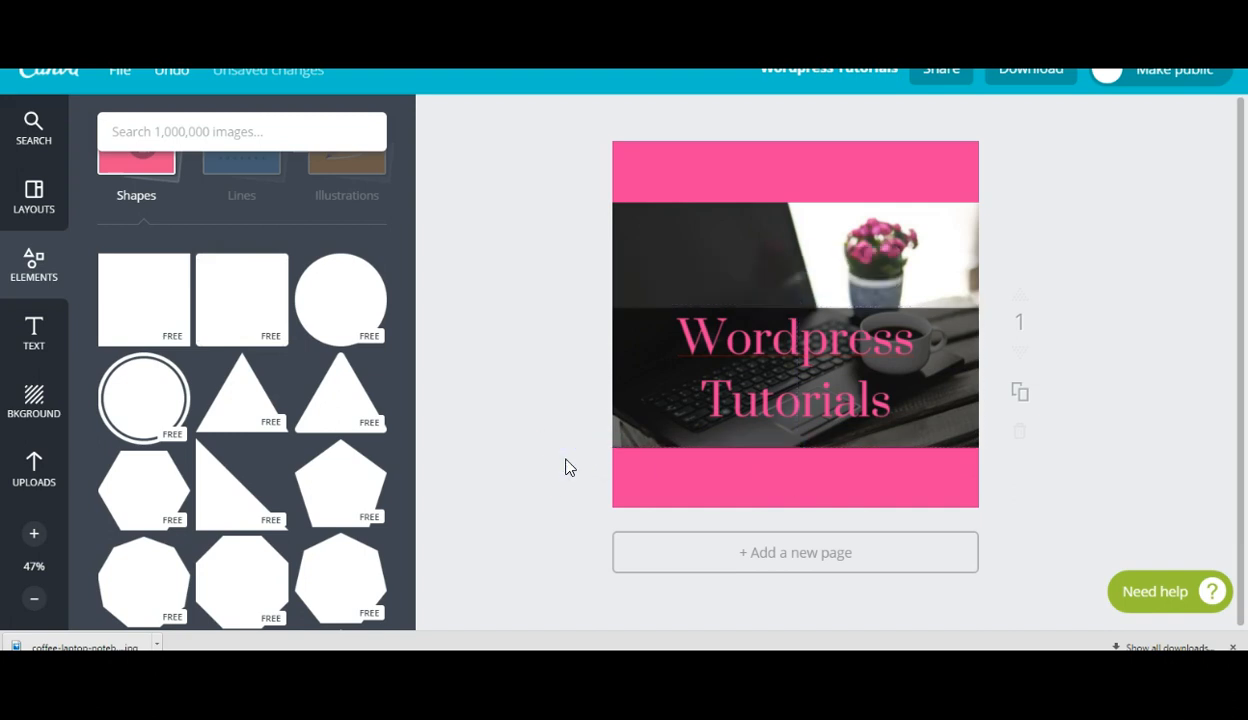
Step: Reposition the heading and the dark band together across the middle of the laptop photo, and deselect them
drag(805, 391, 810, 450)
drag(797, 343, 797, 293)
drag(788, 402, 790, 308)
click(520, 381)
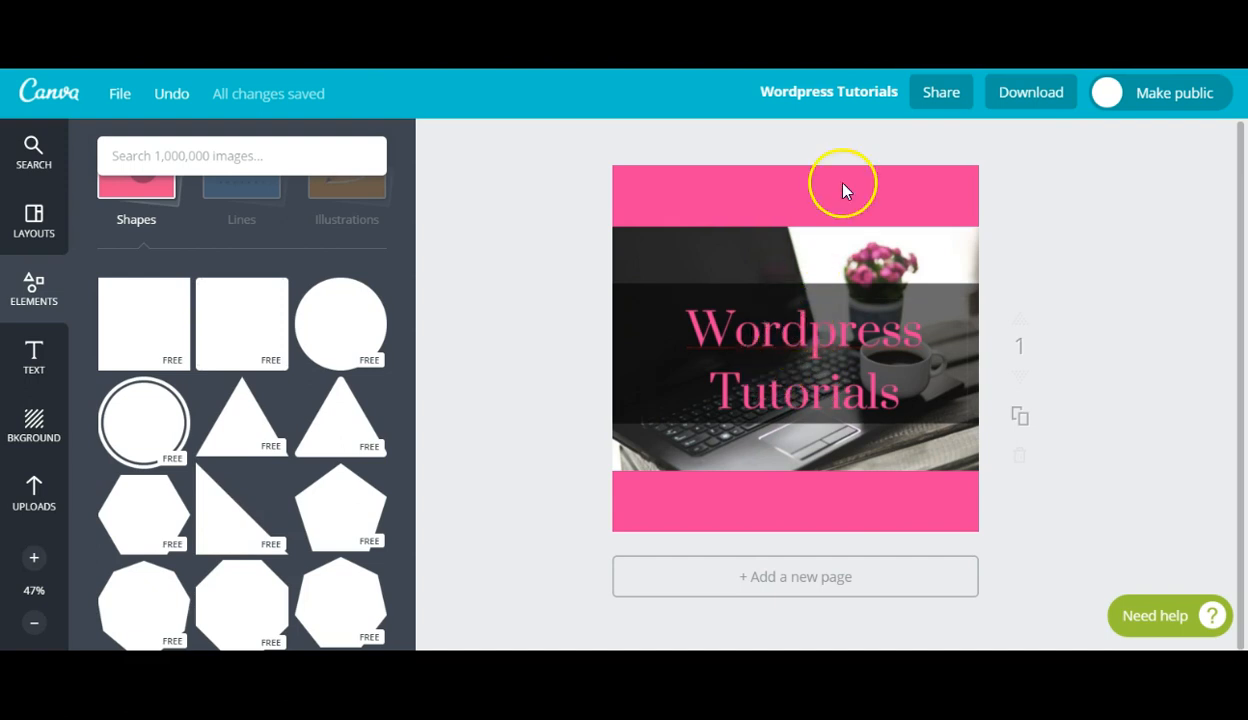
Step: Check the design's title and download the graphic as a high quality PNG image, closing the download dialog
click(836, 91)
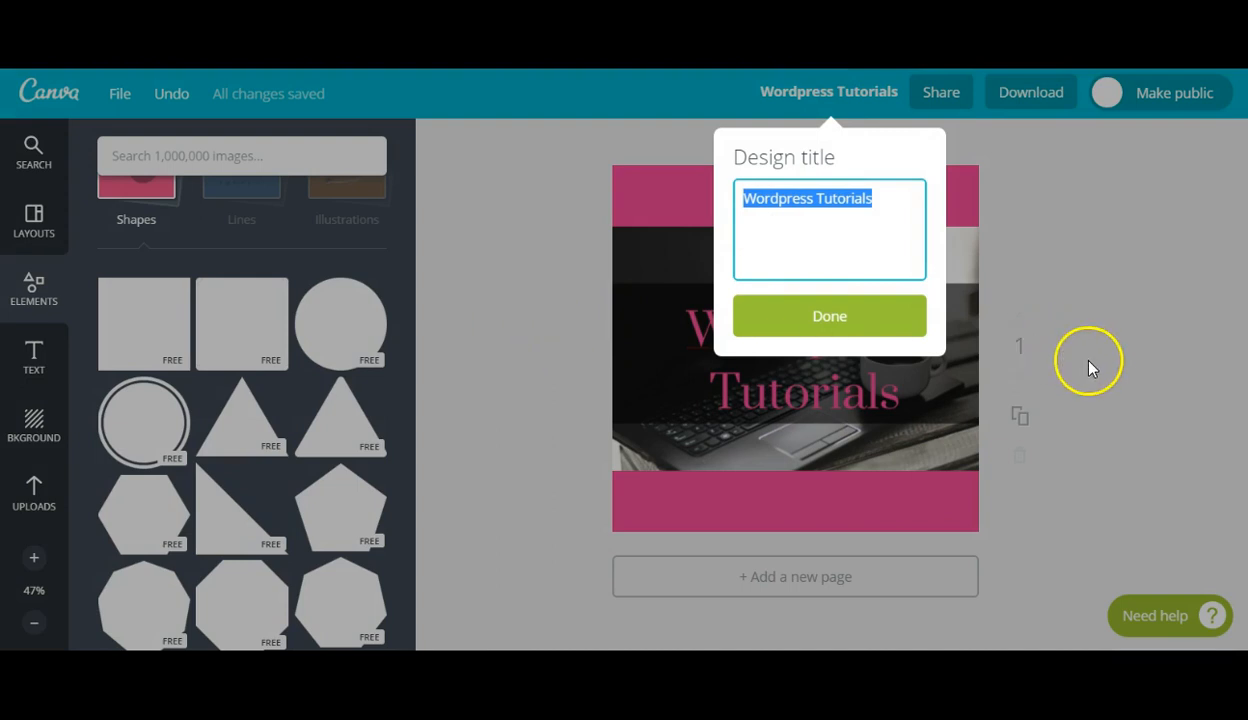
click(1035, 293)
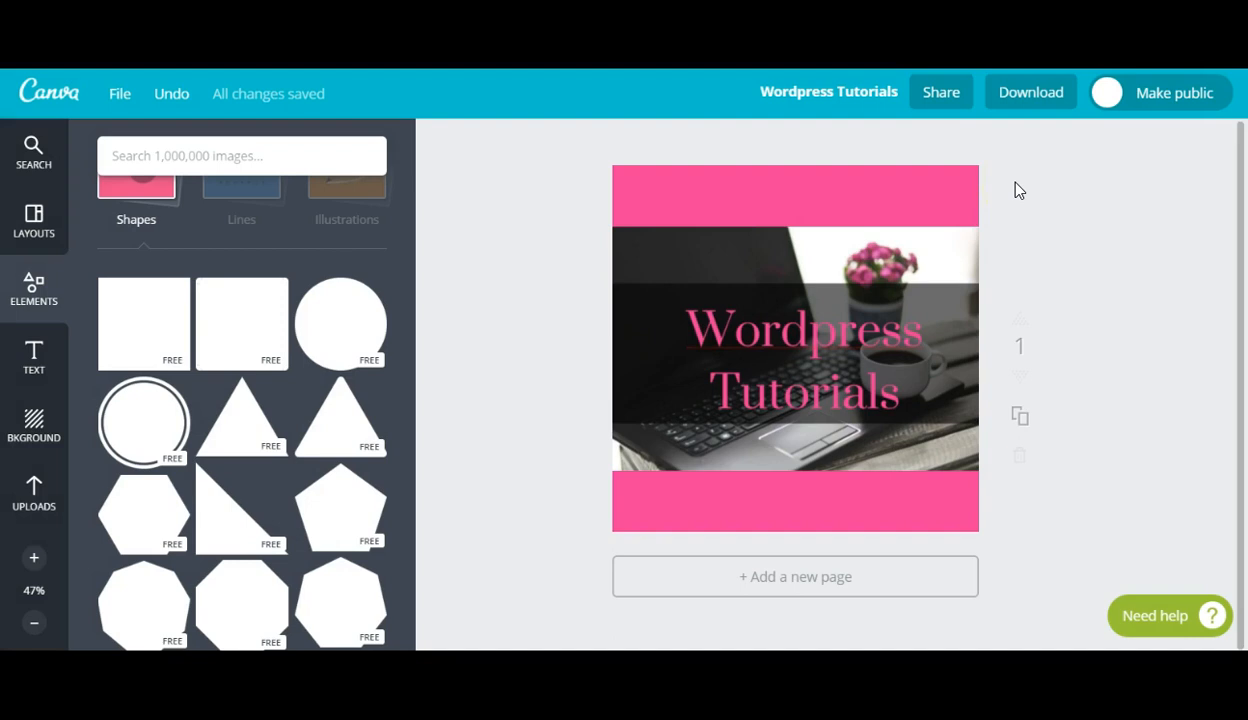
click(1024, 95)
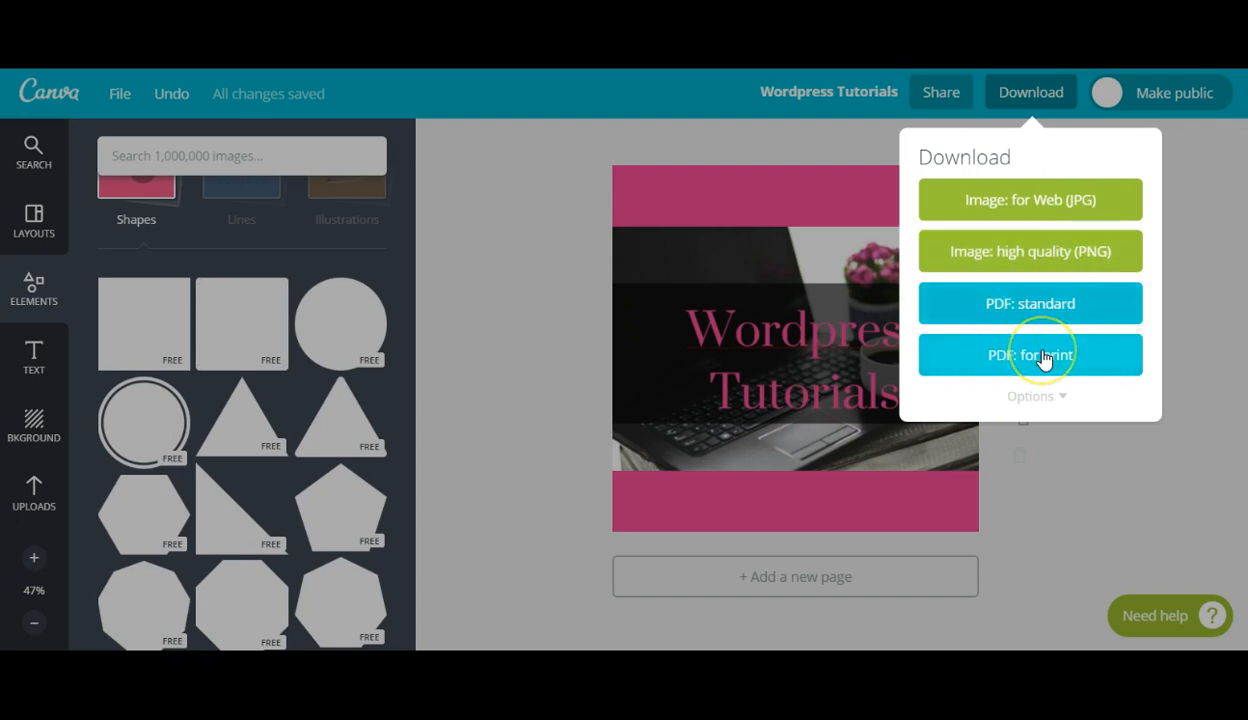
click(1030, 254)
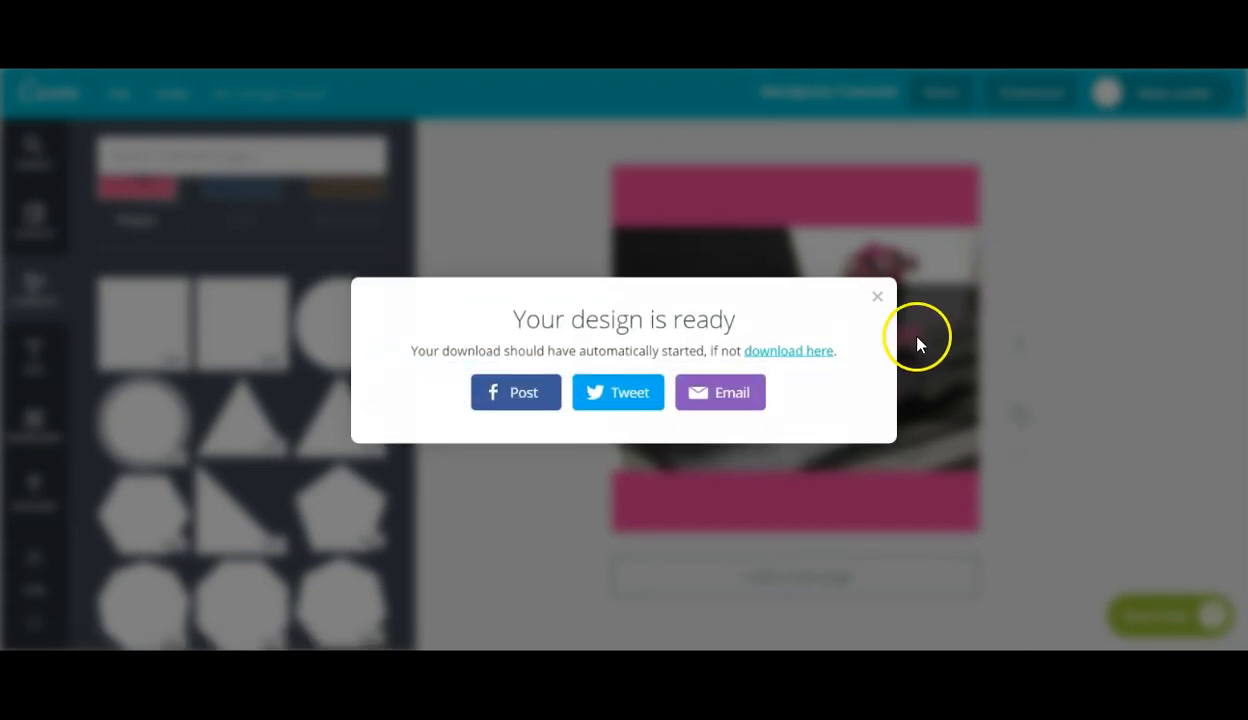
click(880, 298)
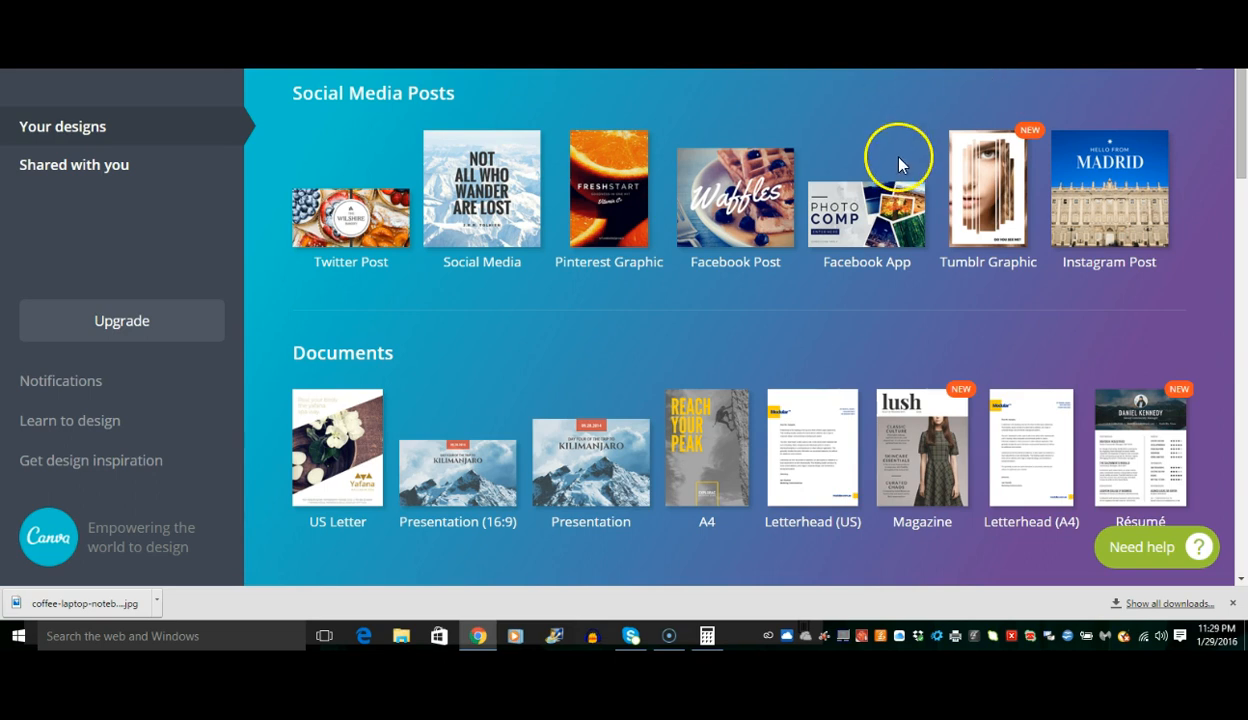
Step: Look through the design types down to the Events section, and open the custom width and height entry for a new design
drag(1241, 160, 1241, 446)
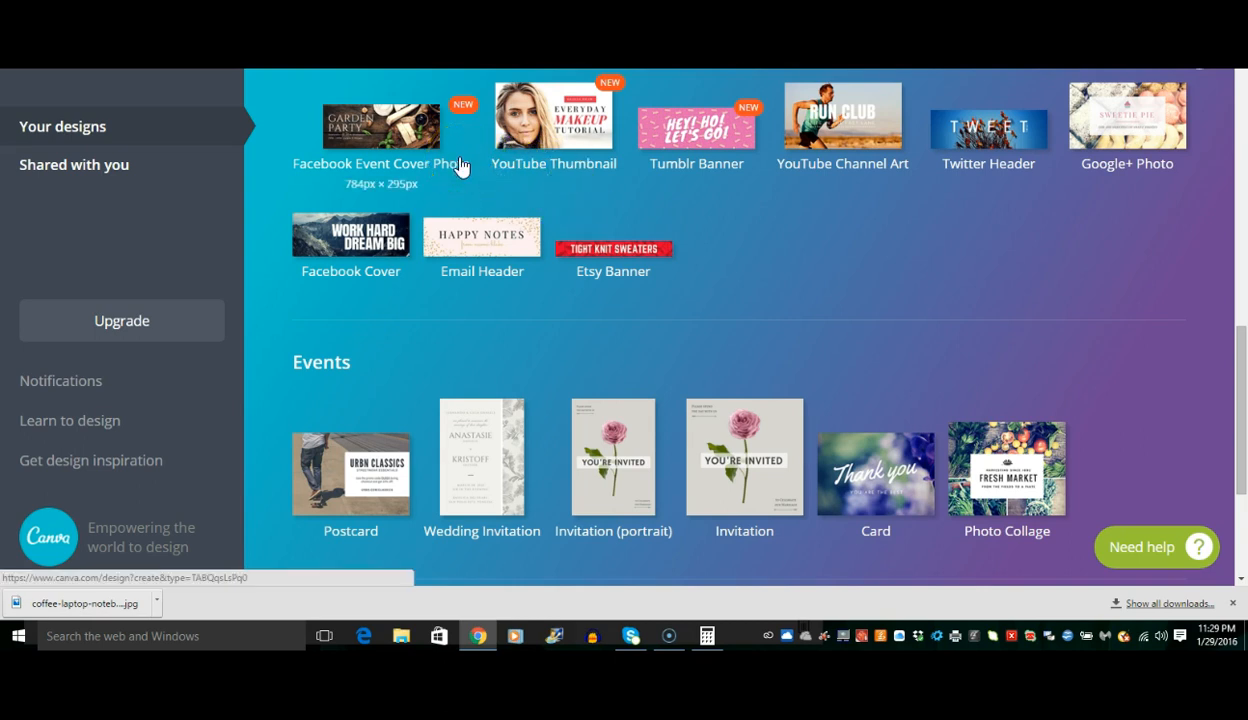
click(386, 161)
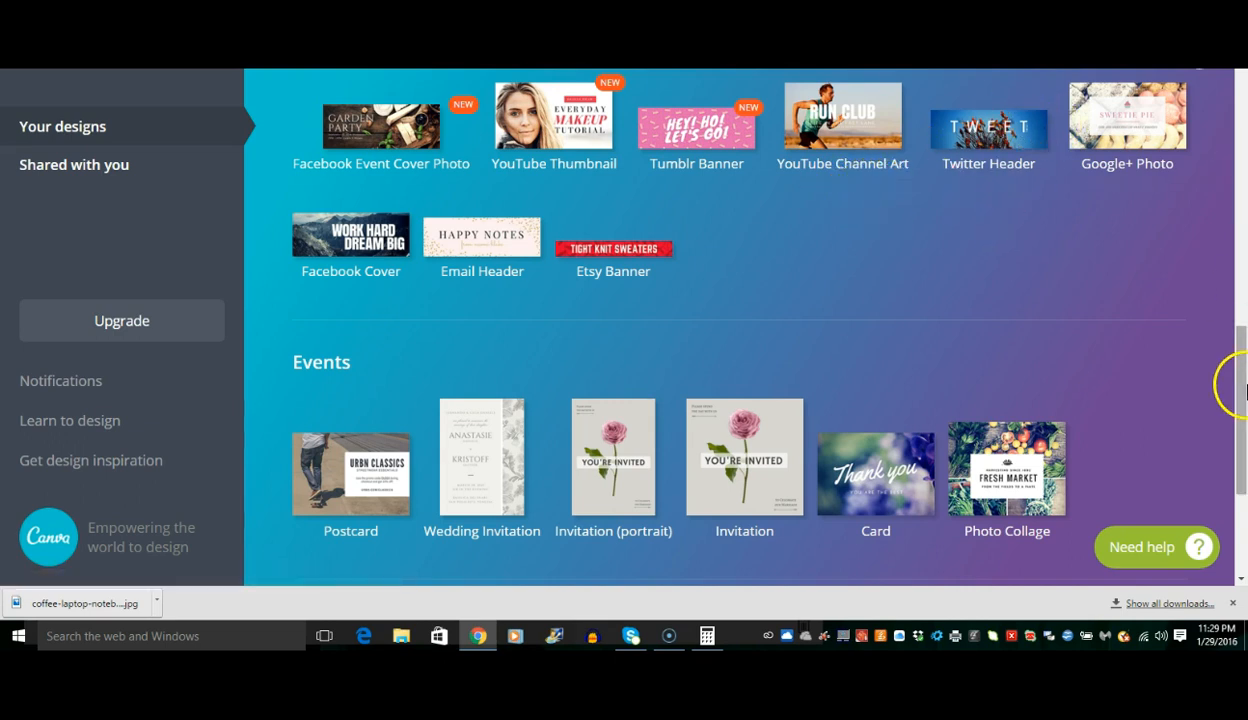
drag(1243, 387, 1242, 84)
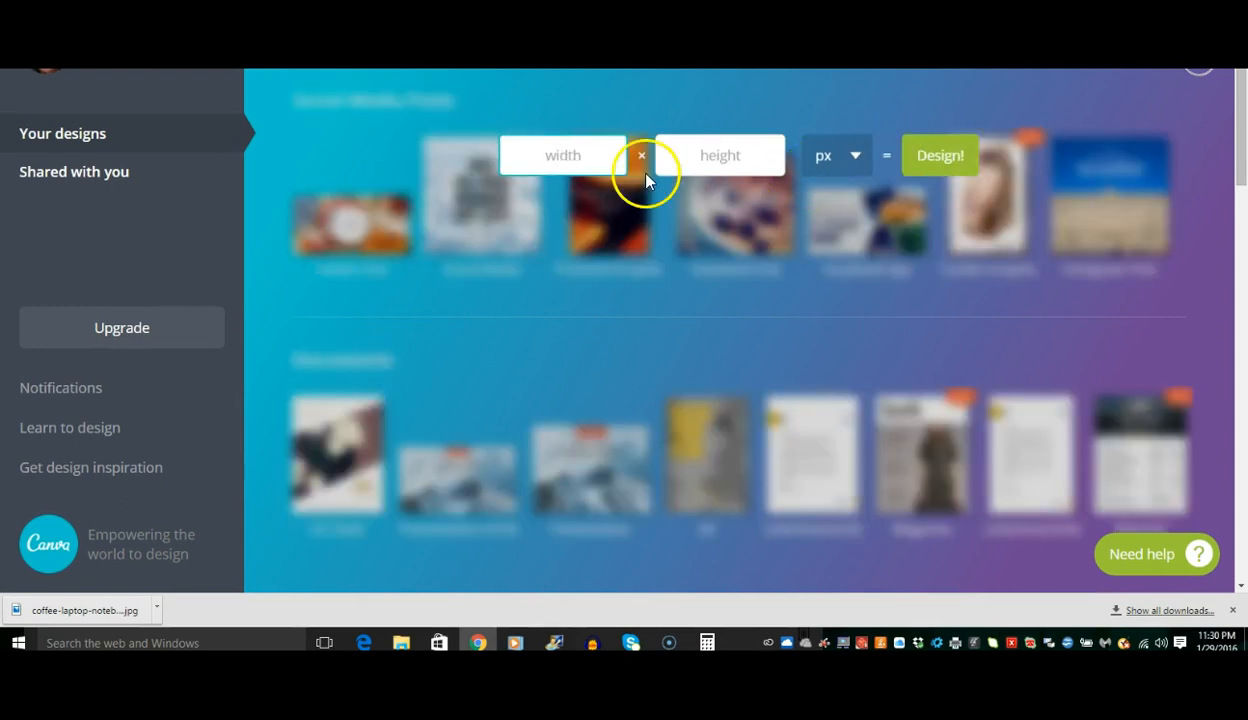
click(561, 166)
click(100, 636)
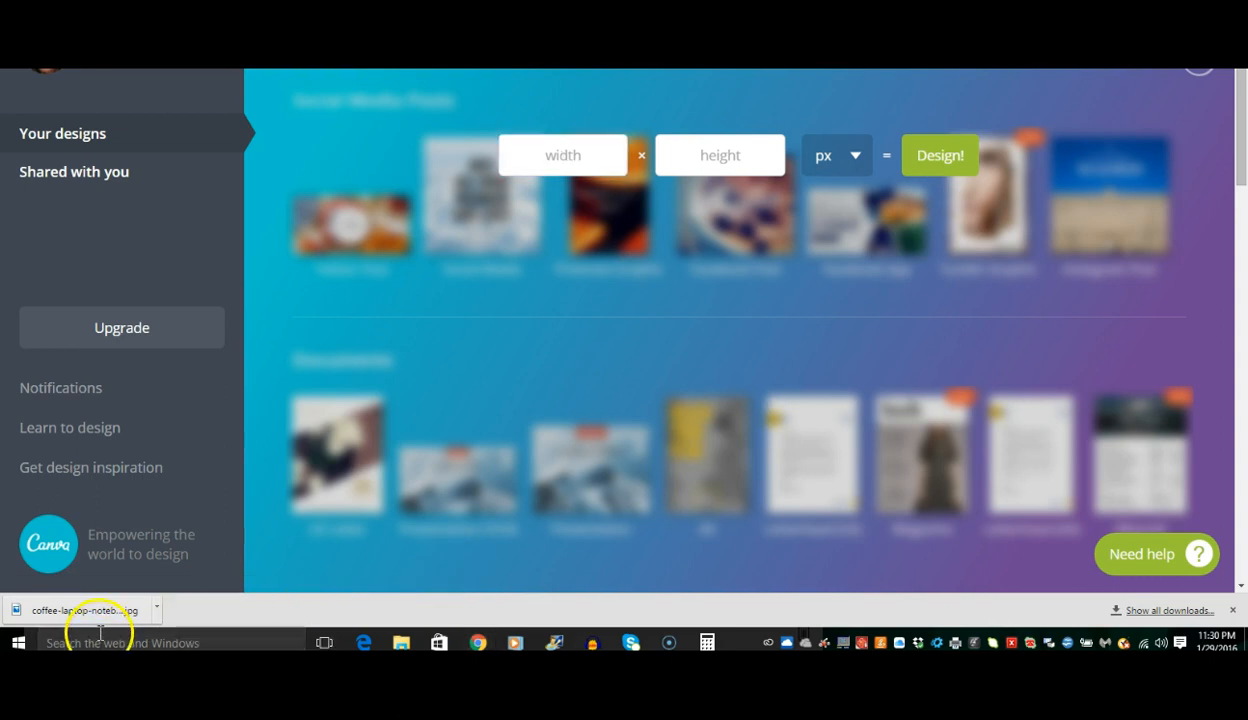